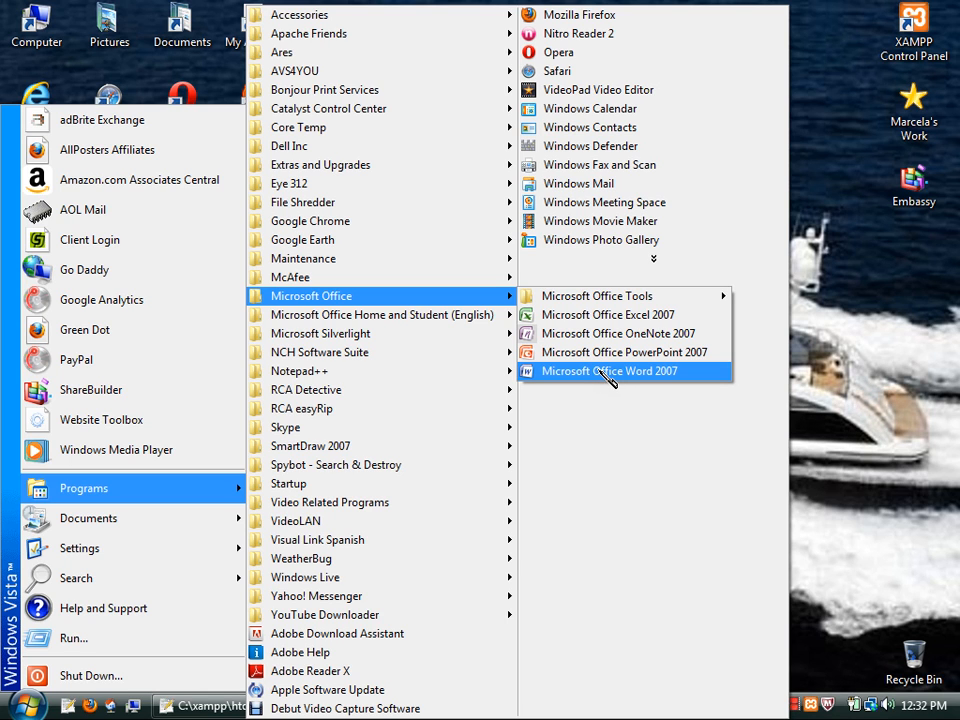
# Copy the Microsoft Office Word 2007 program shortcut and paste it onto the desktop.
pyautogui.rightClick(600, 377)
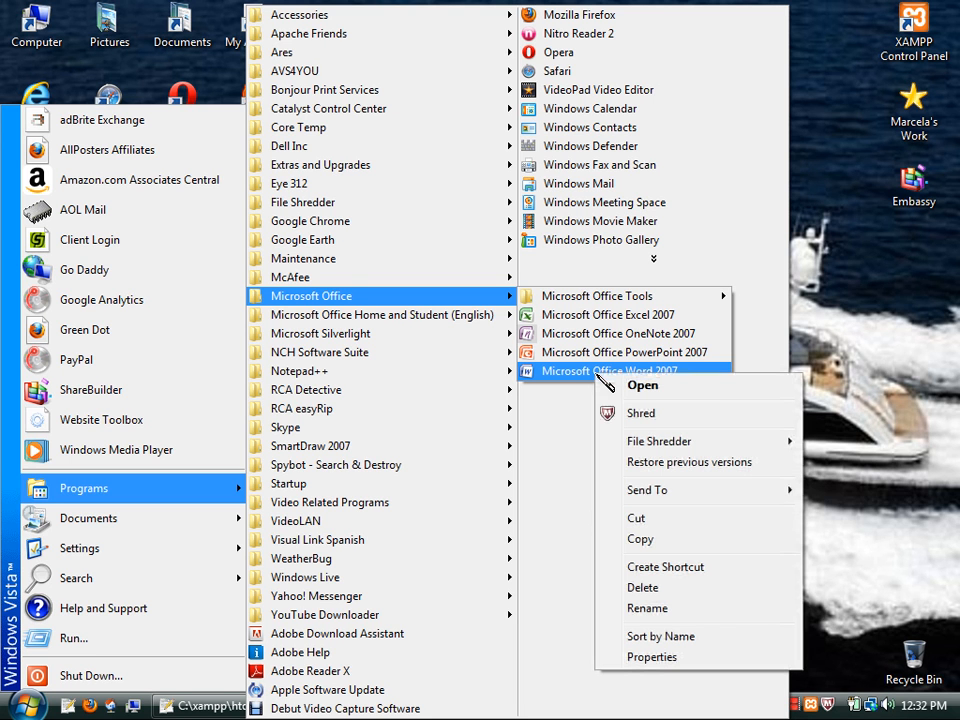
pyautogui.click(641, 541)
pyautogui.click(826, 230)
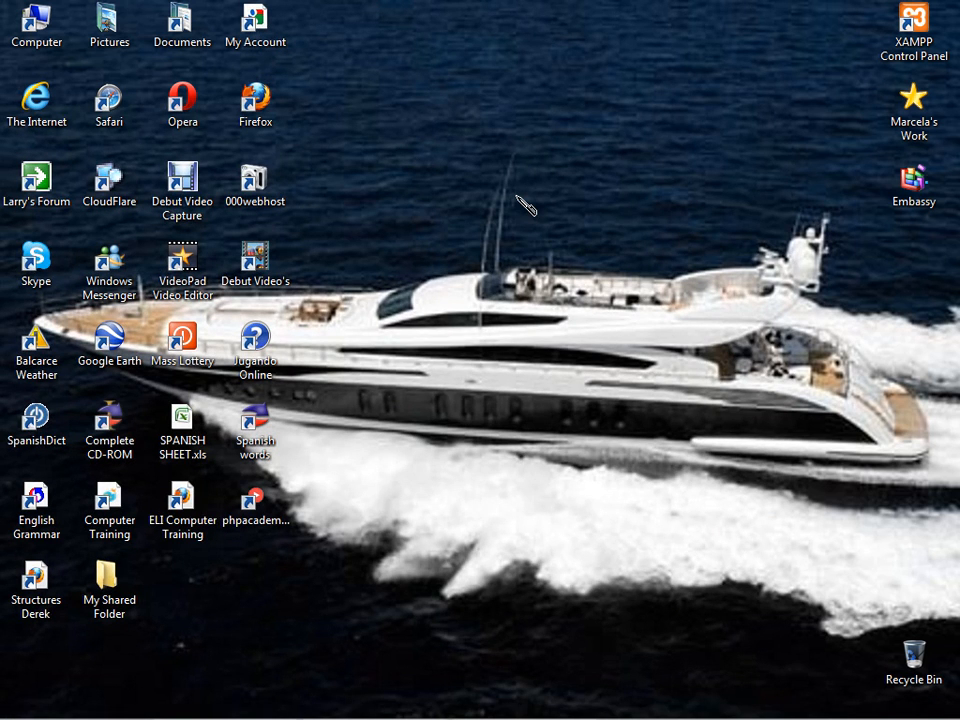
pyautogui.rightClick(516, 196)
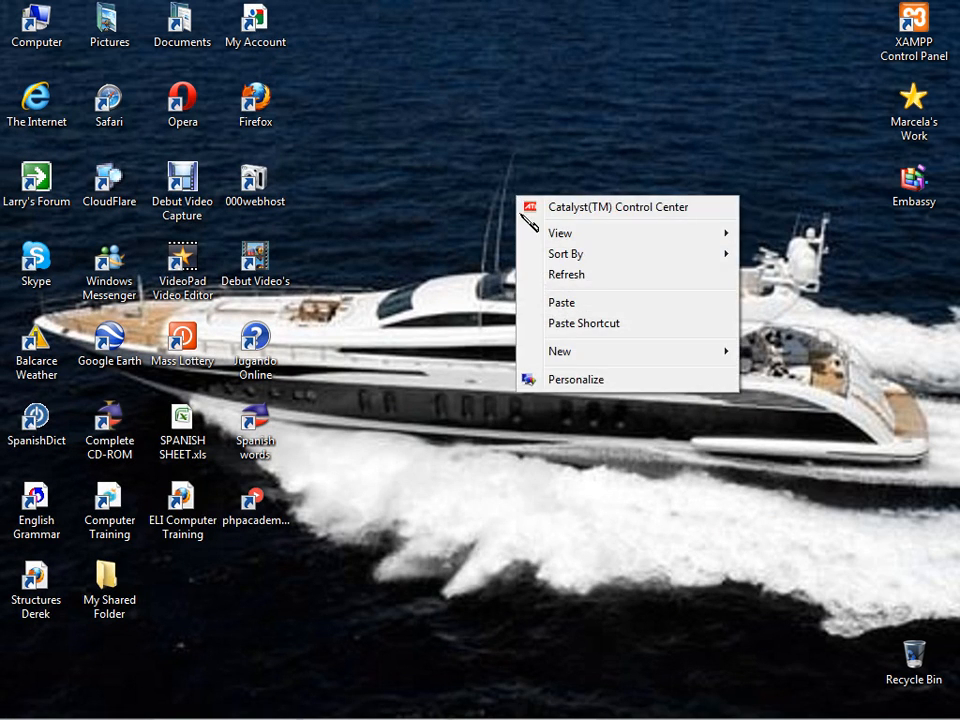
pyautogui.click(562, 303)
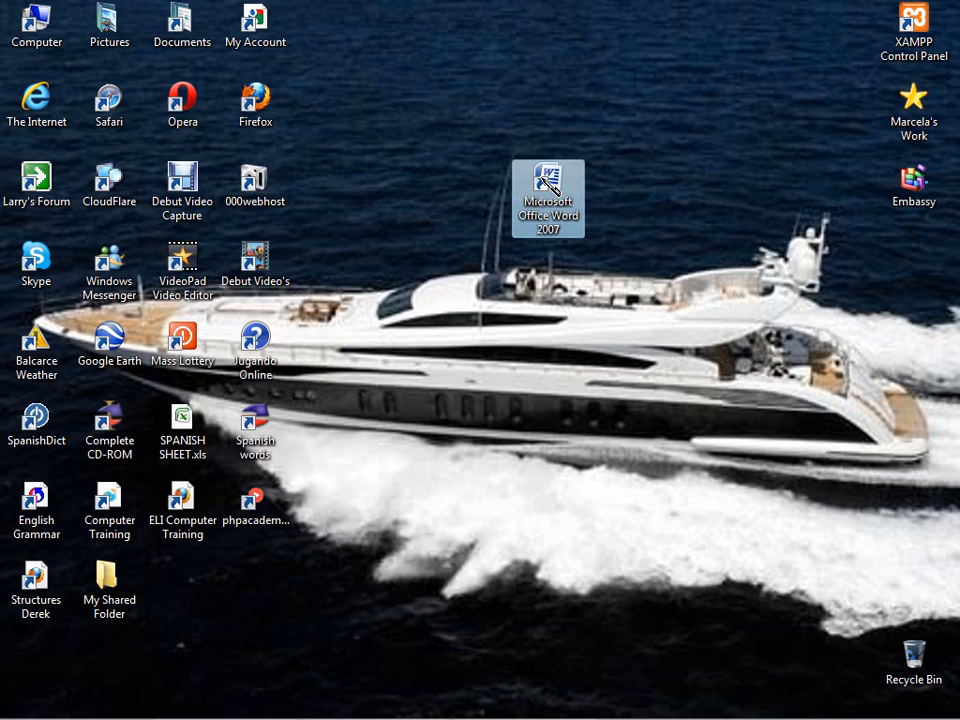
# Launch Word 2007 from its desktop shortcut and insert a 10x8 table into the blank document.
pyautogui.doubleClick(548, 185)
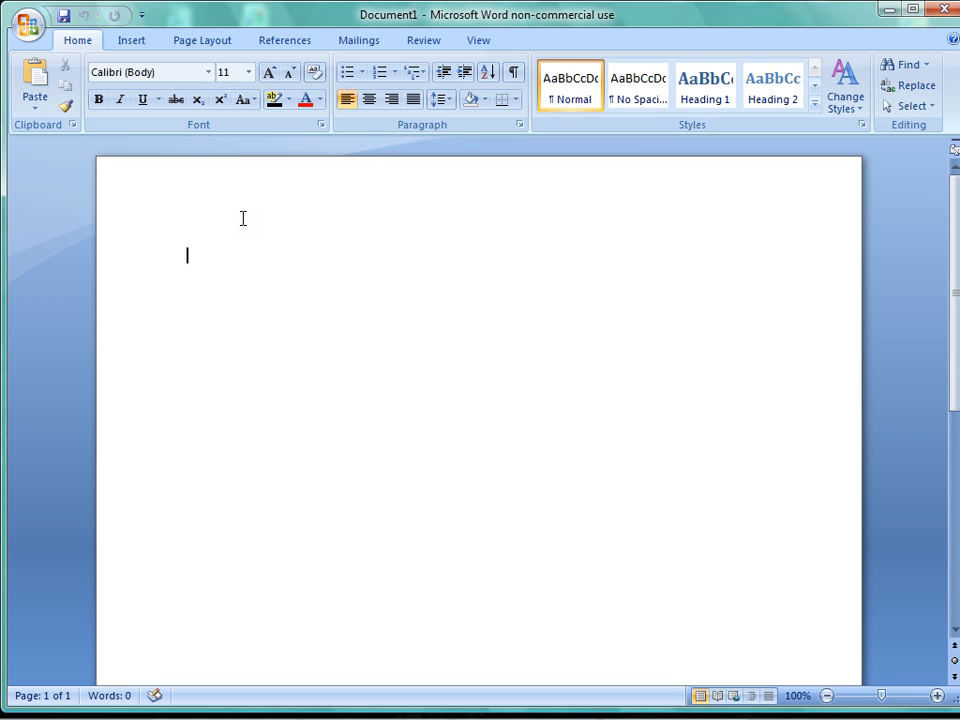
pyautogui.click(139, 43)
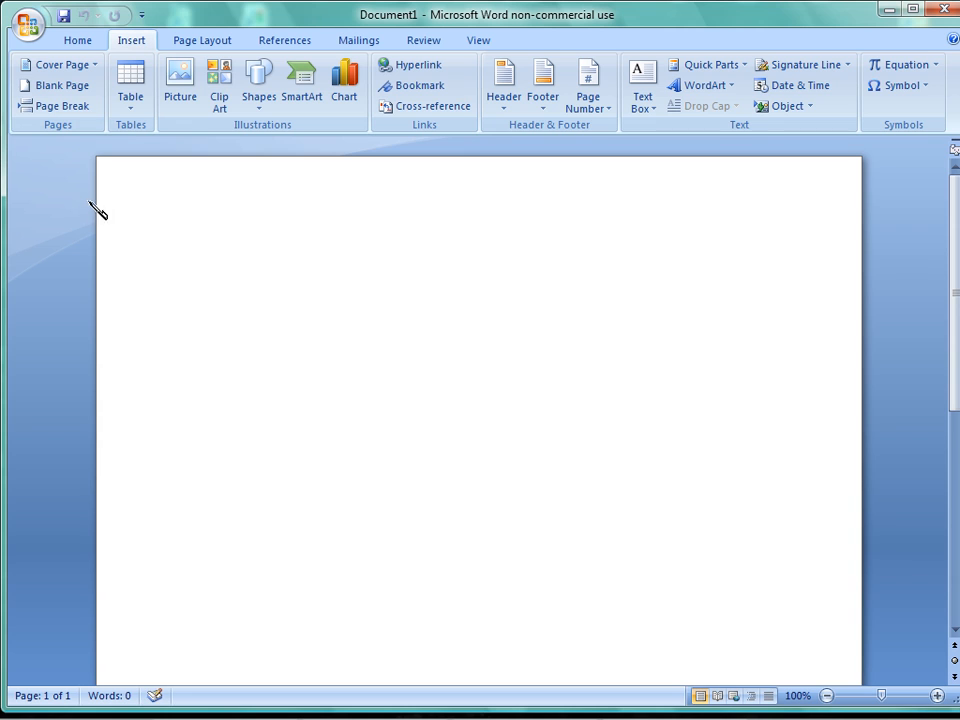
pyautogui.click(131, 112)
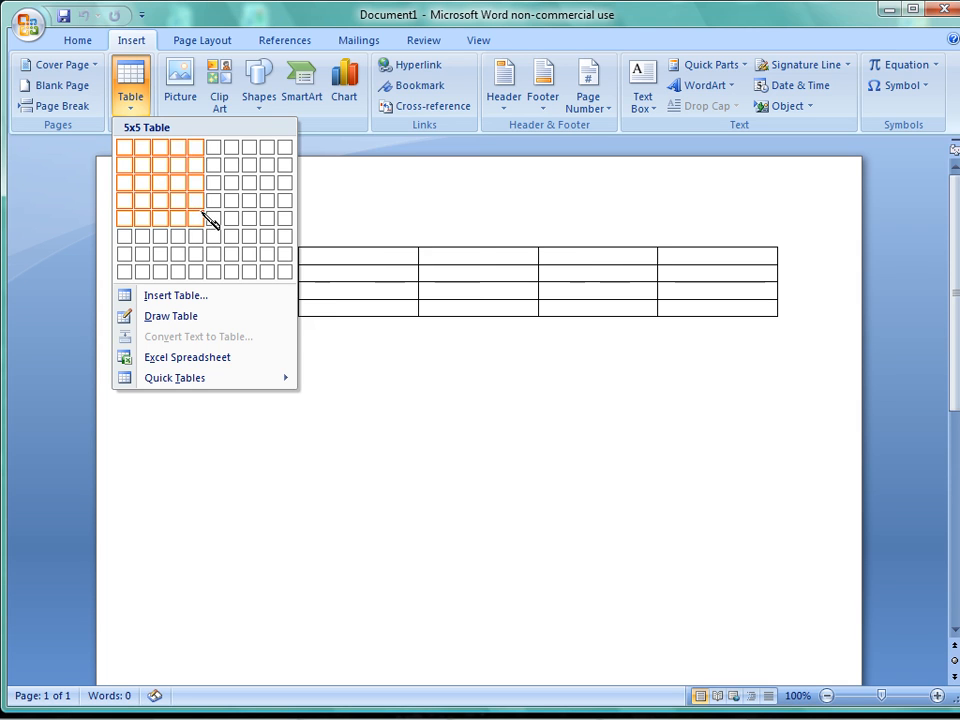
pyautogui.click(285, 278)
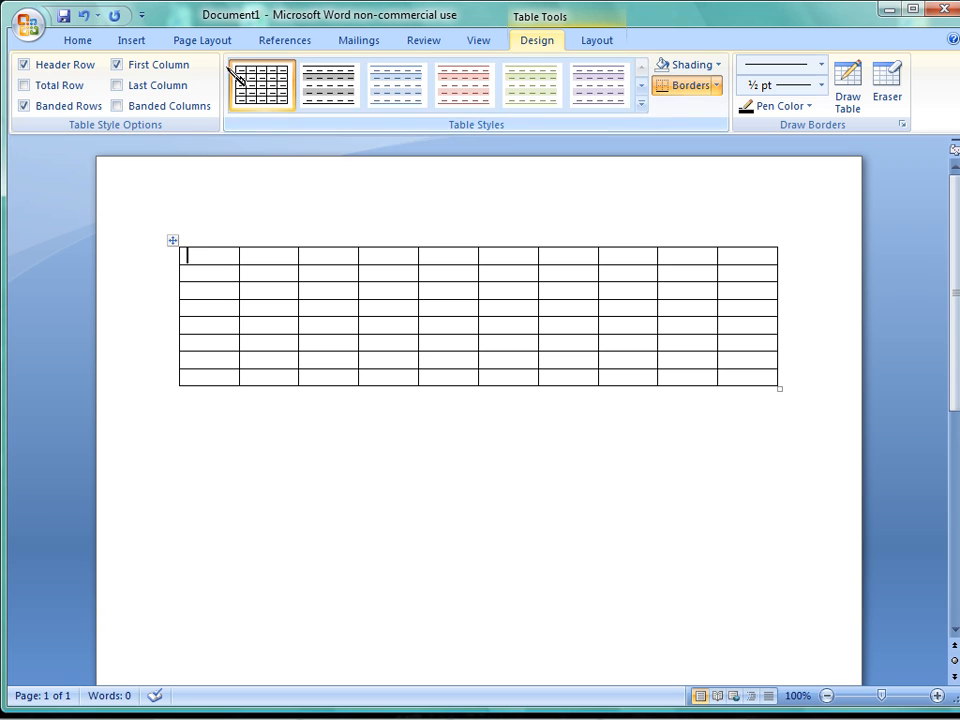
# Insert the picture page2.jpg into the table's first cell.
pyautogui.click(135, 42)
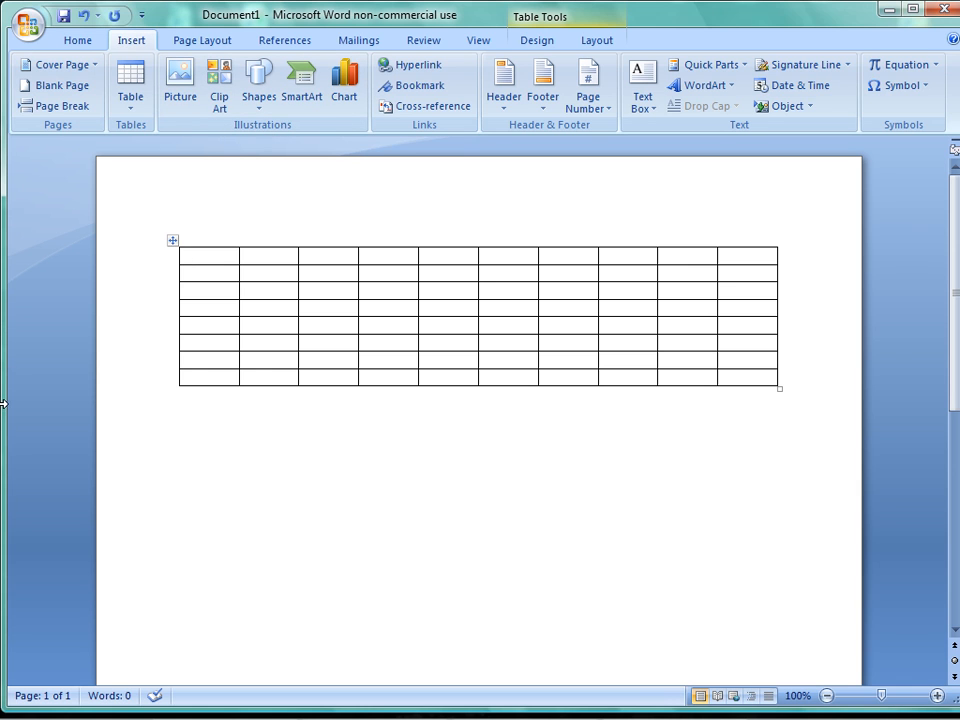
pyautogui.click(187, 92)
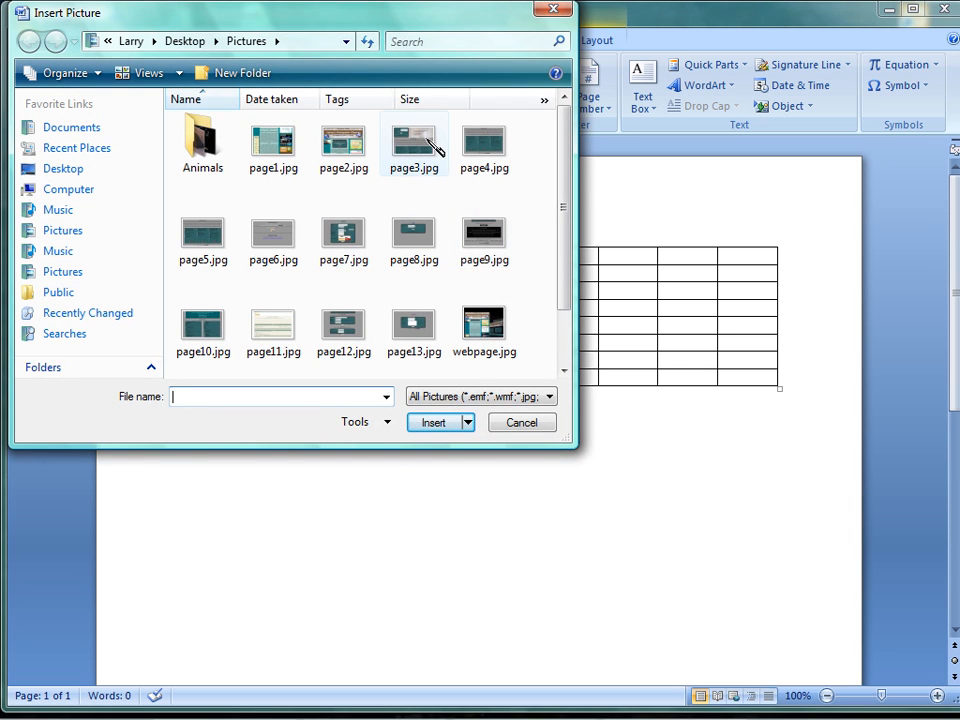
pyautogui.doubleClick(362, 148)
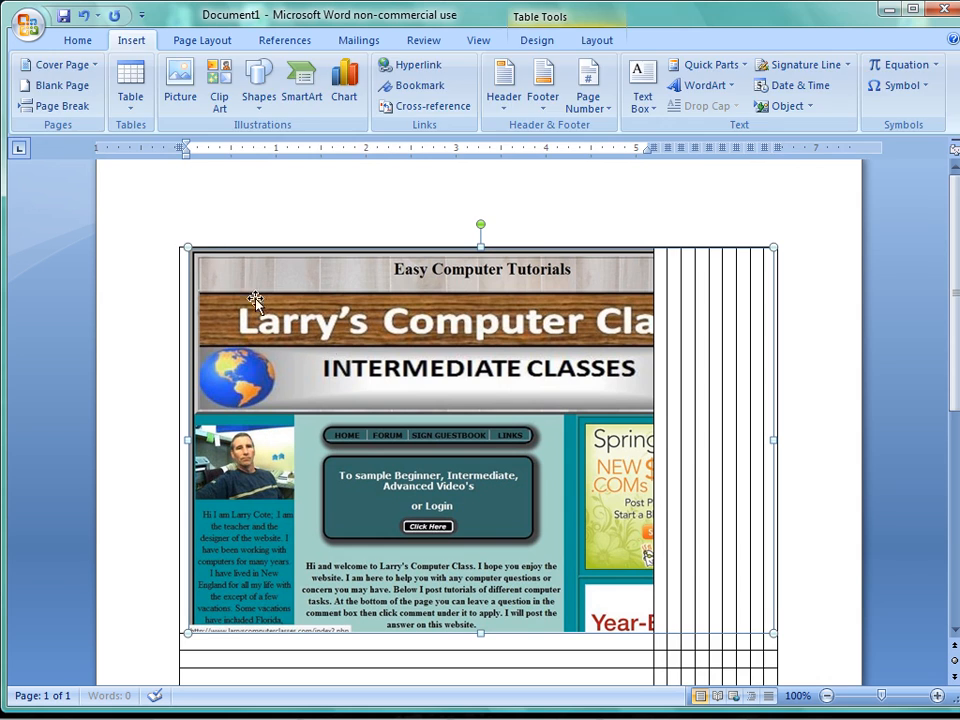
# Resize the picture in the first cell freehand, ending at about 3.47 inches high and 4.73 inches wide.
pyautogui.moveTo(187, 246); pyautogui.dragTo(580, 503)
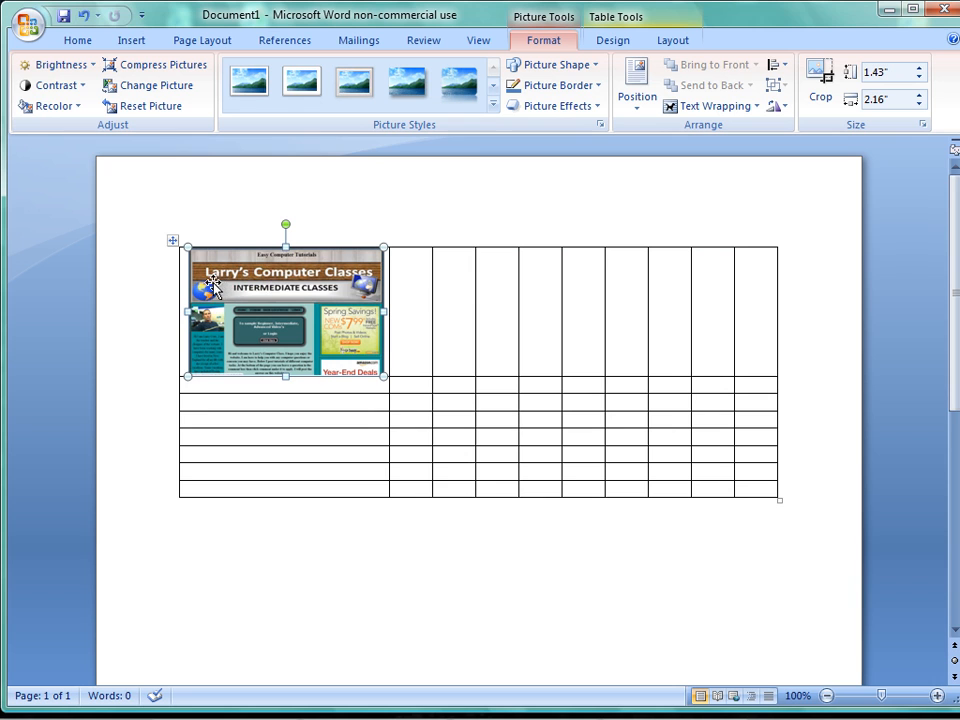
pyautogui.moveTo(186, 247)
pyautogui.mouseDown()
pyautogui.moveTo(240, 280)
pyautogui.moveTo(188, 247)
pyautogui.mouseUp()
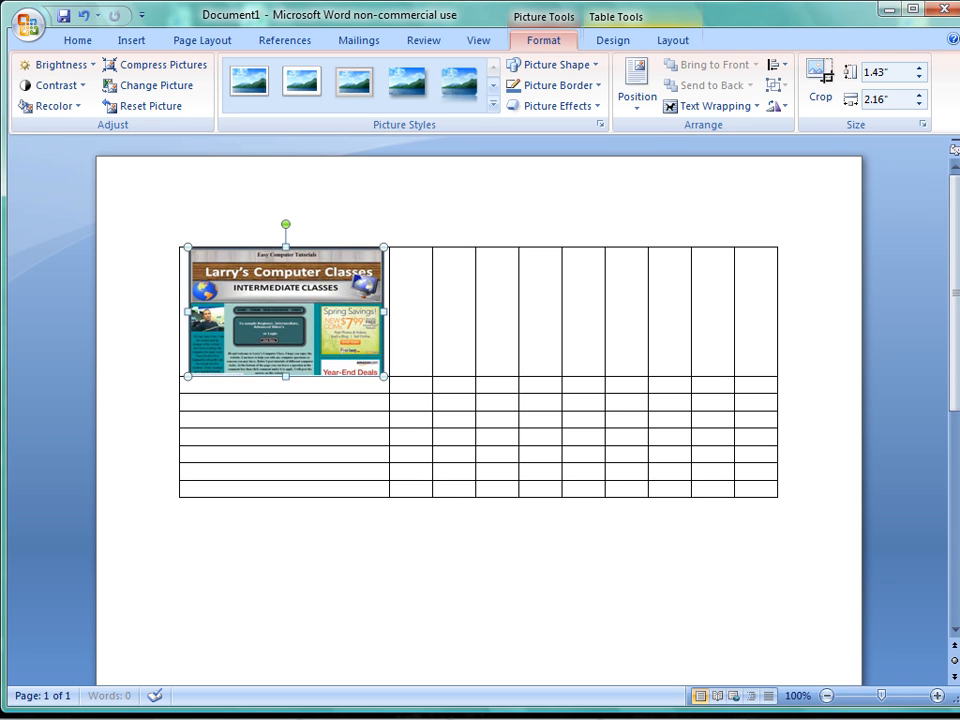
pyautogui.moveTo(285, 247); pyautogui.dragTo(285, 197)
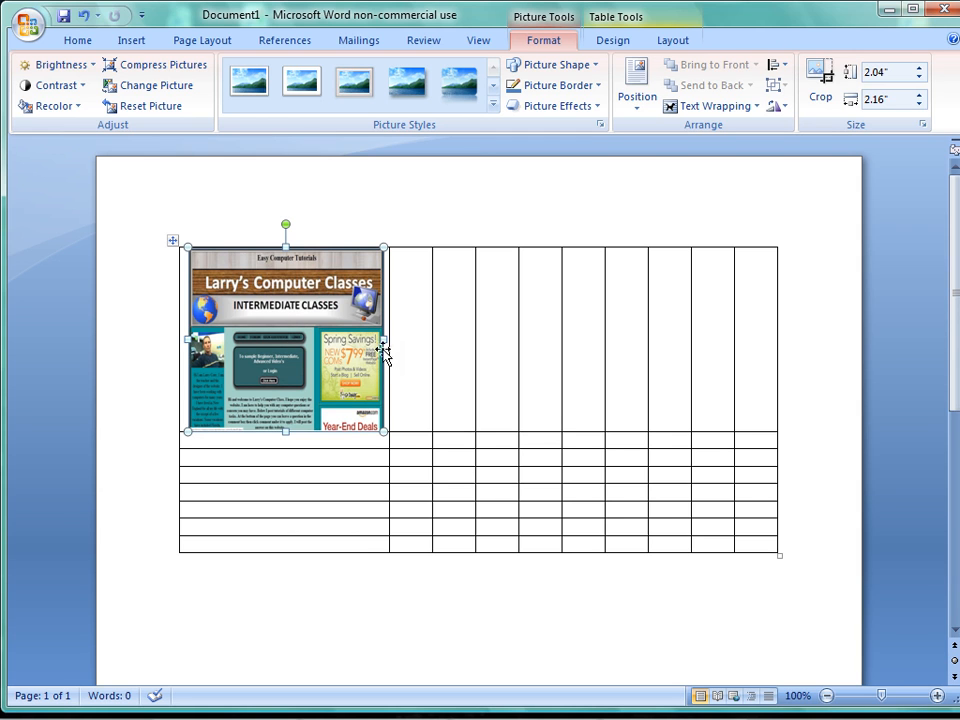
pyautogui.moveTo(386, 340); pyautogui.dragTo(612, 340)
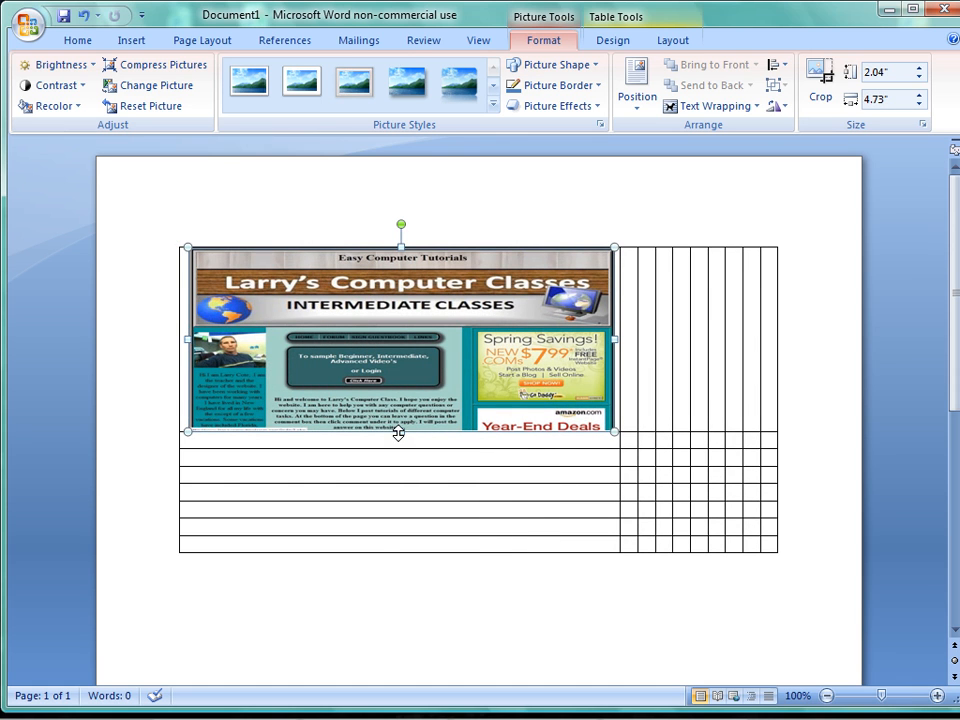
pyautogui.moveTo(398, 433); pyautogui.dragTo(400, 560)
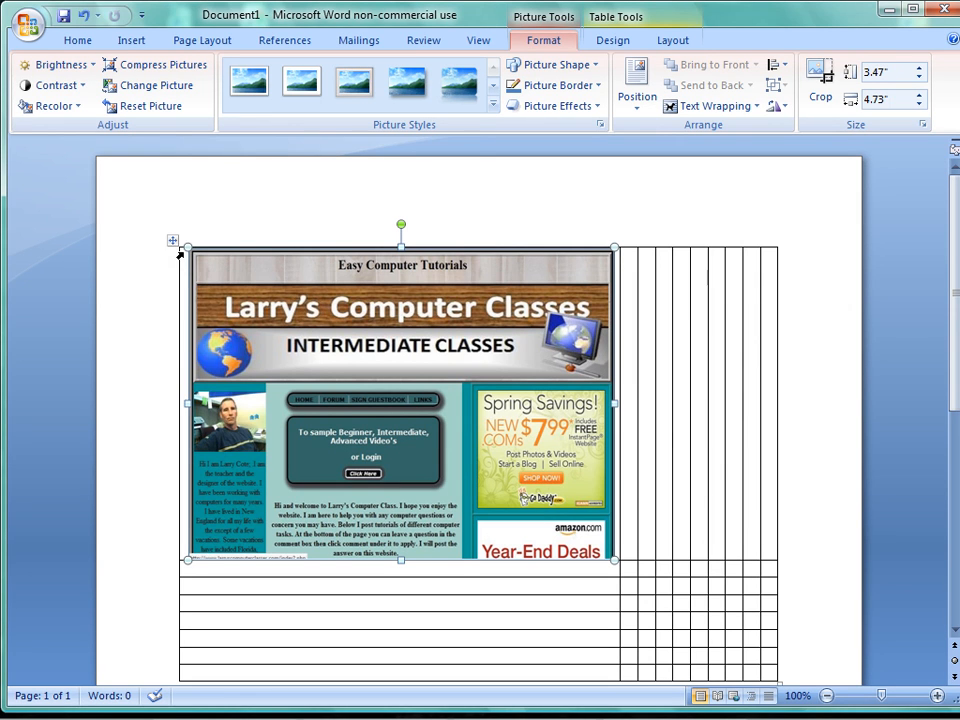
# Shrink the picture past its opposite corner to about 0.42 by 0.57 inches, flipped upside down, and place the cursor below the table.
pyautogui.moveTo(187, 244); pyautogui.dragTo(562, 524)
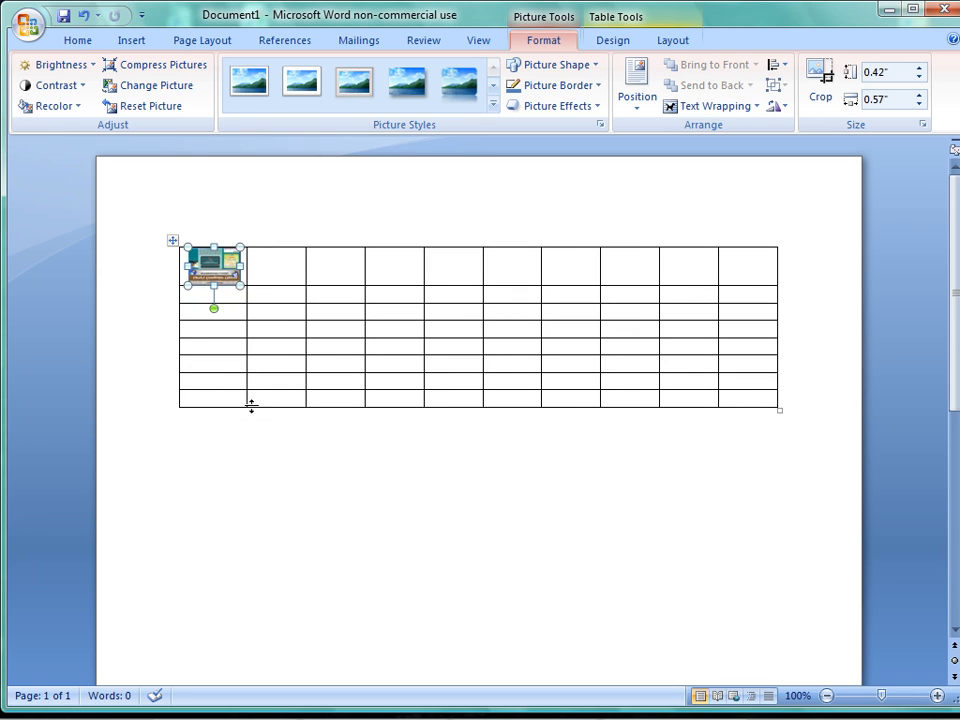
pyautogui.click(183, 440)
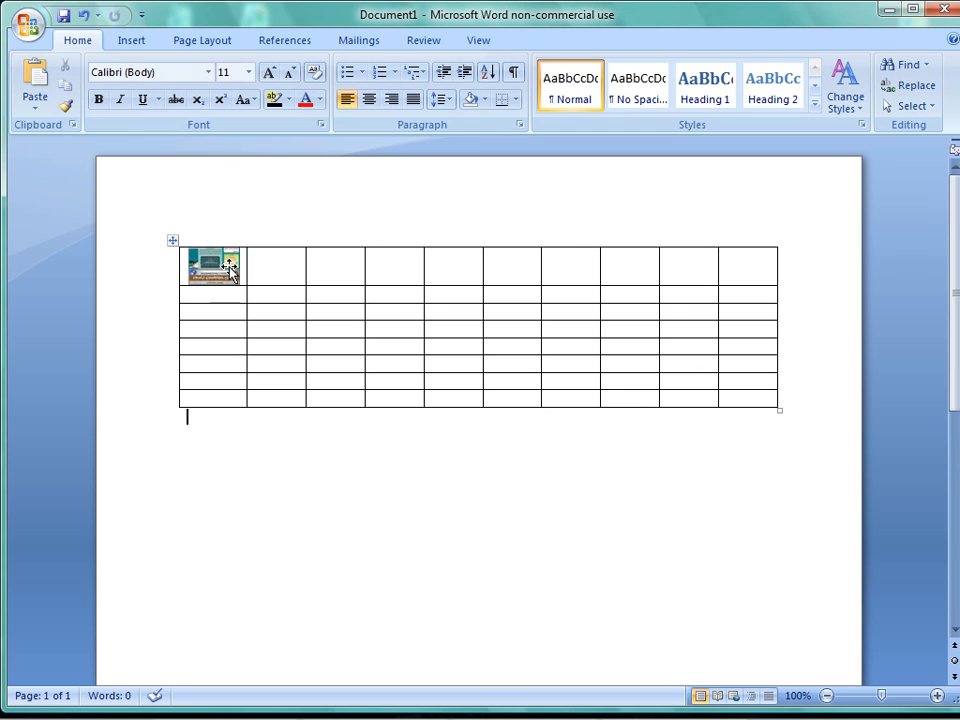
# Look at the Clip Art search options without inserting a clip.
pyautogui.click(137, 42)
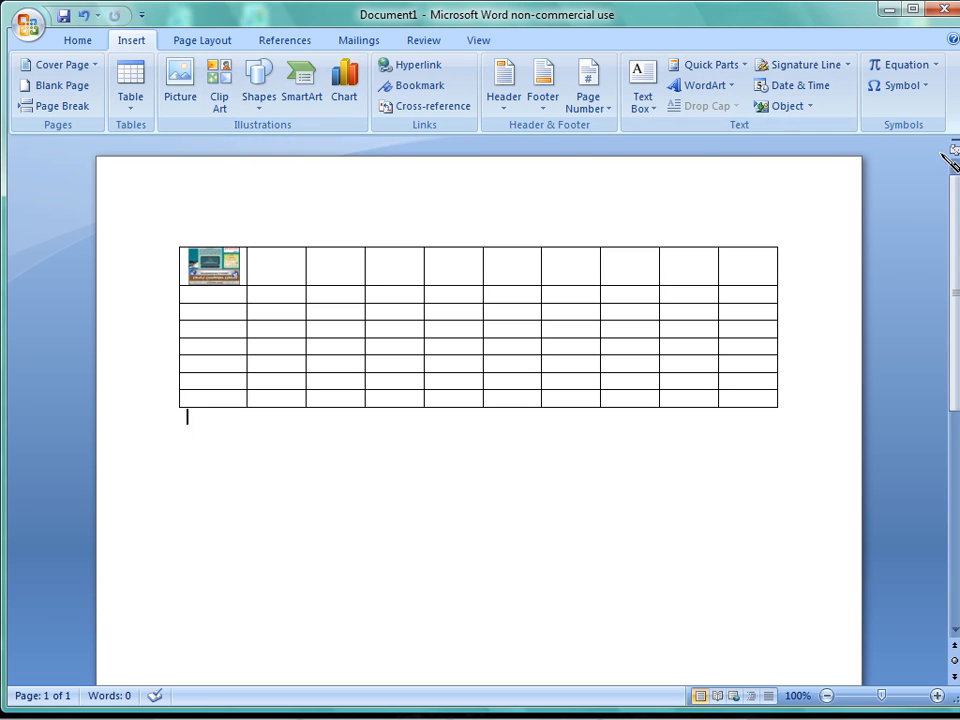
pyautogui.click(220, 95)
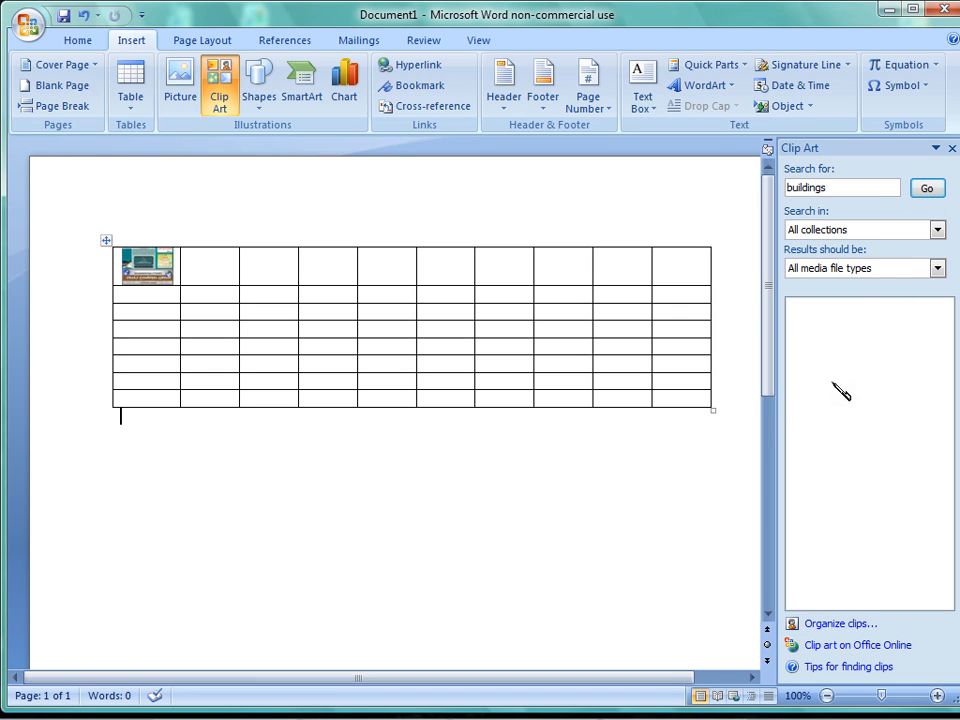
pyautogui.click(953, 148)
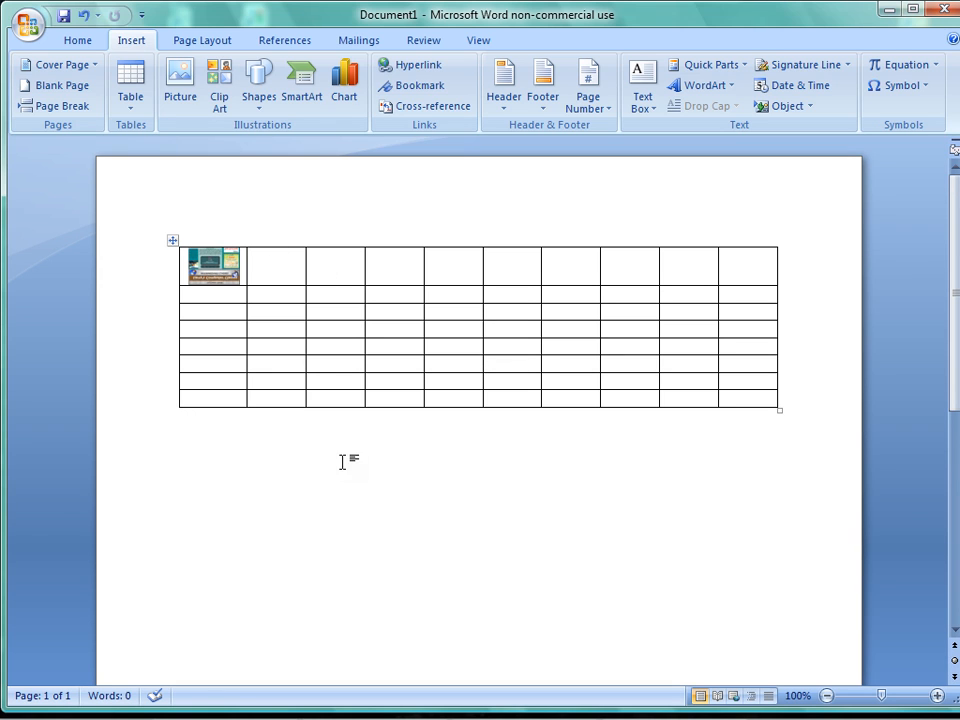
# Preview the Vertical Picture List layout among the SmartArt graphics without inserting it.
pyautogui.click(313, 93)
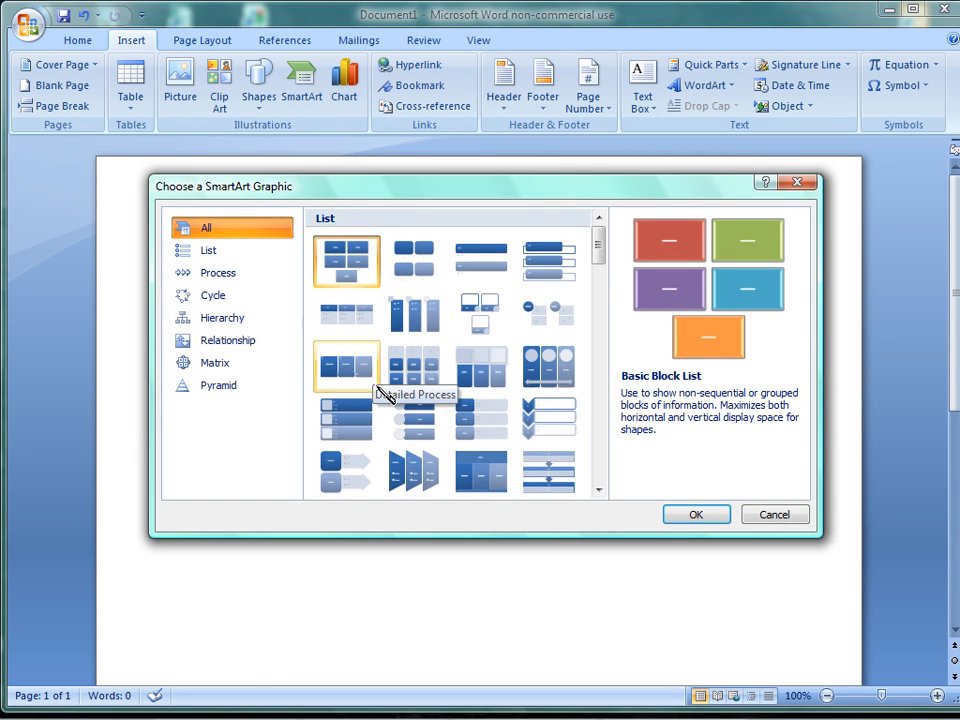
pyautogui.click(348, 418)
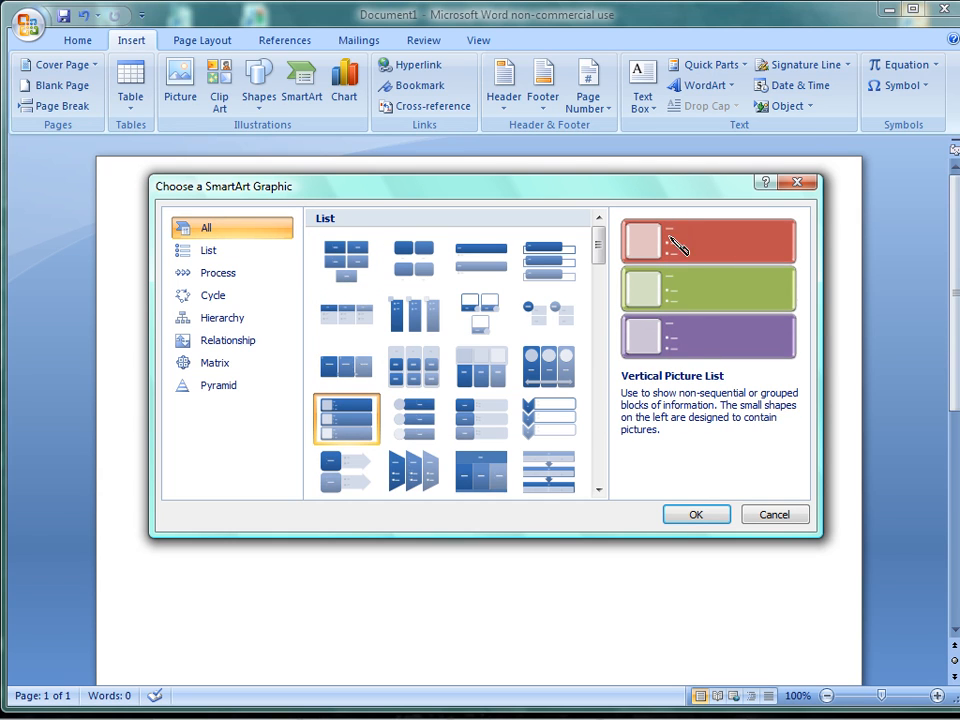
pyautogui.click(790, 184)
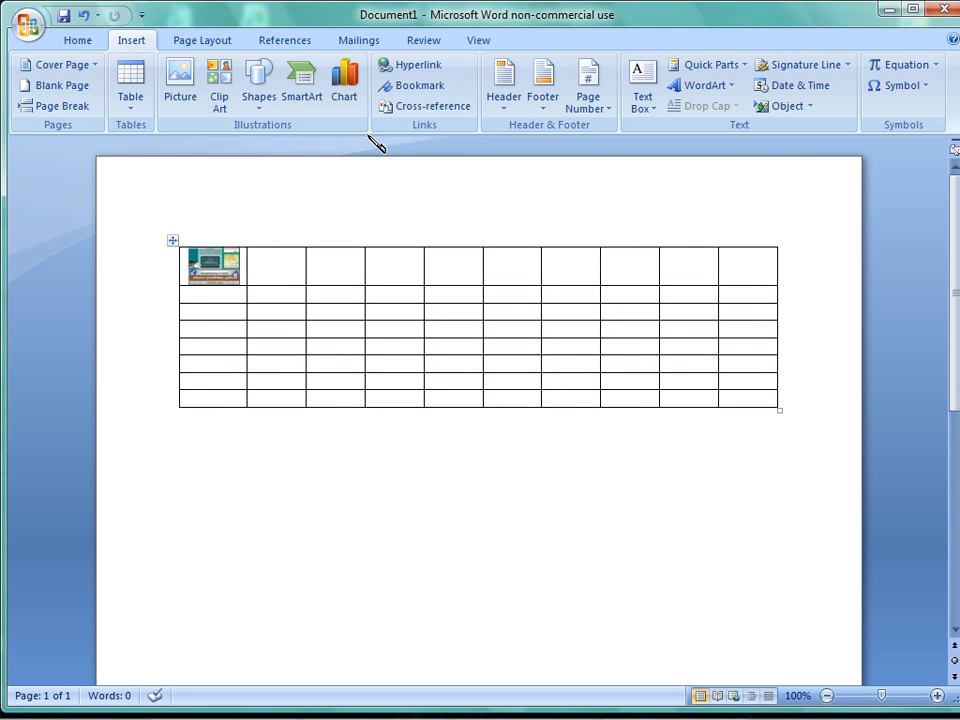
# Browse the available chart types and pick a pyramid column chart without inserting it.
pyautogui.click(350, 97)
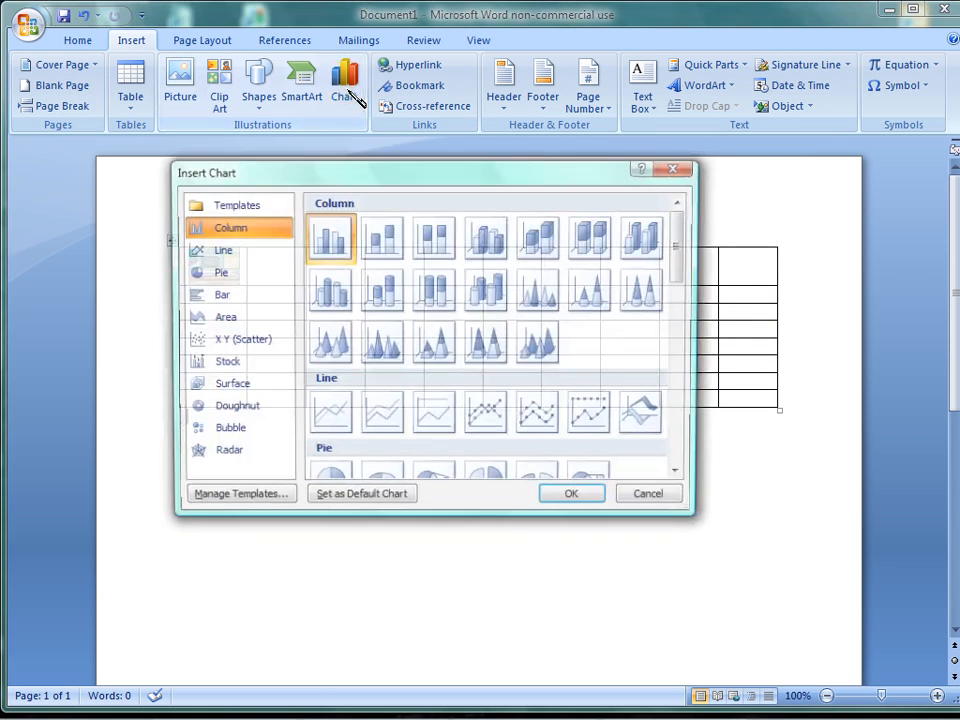
pyautogui.click(380, 347)
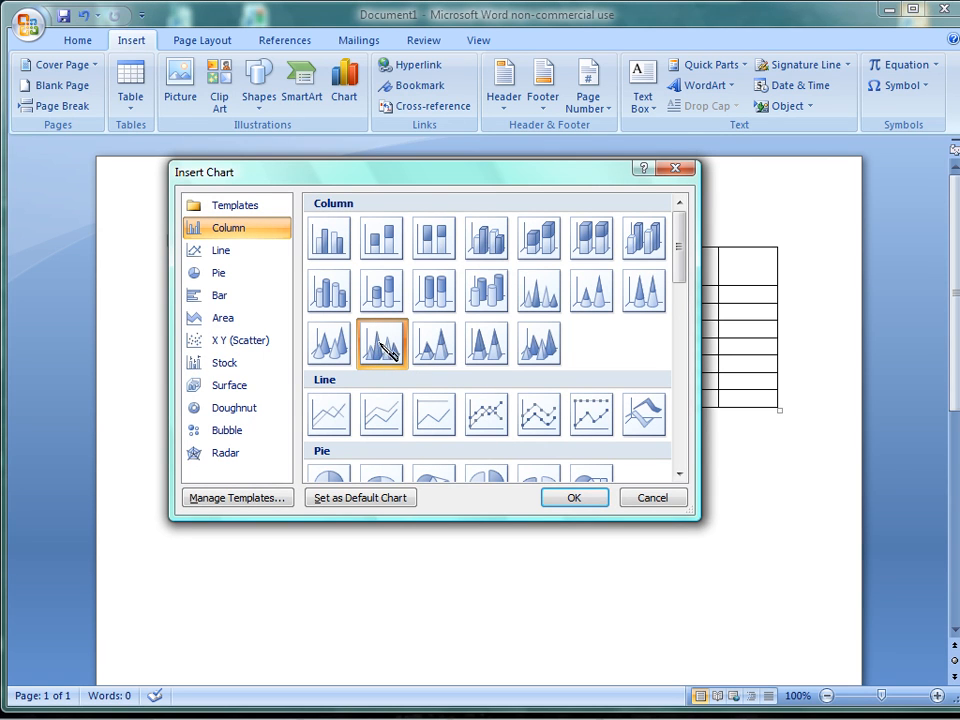
pyautogui.click(677, 169)
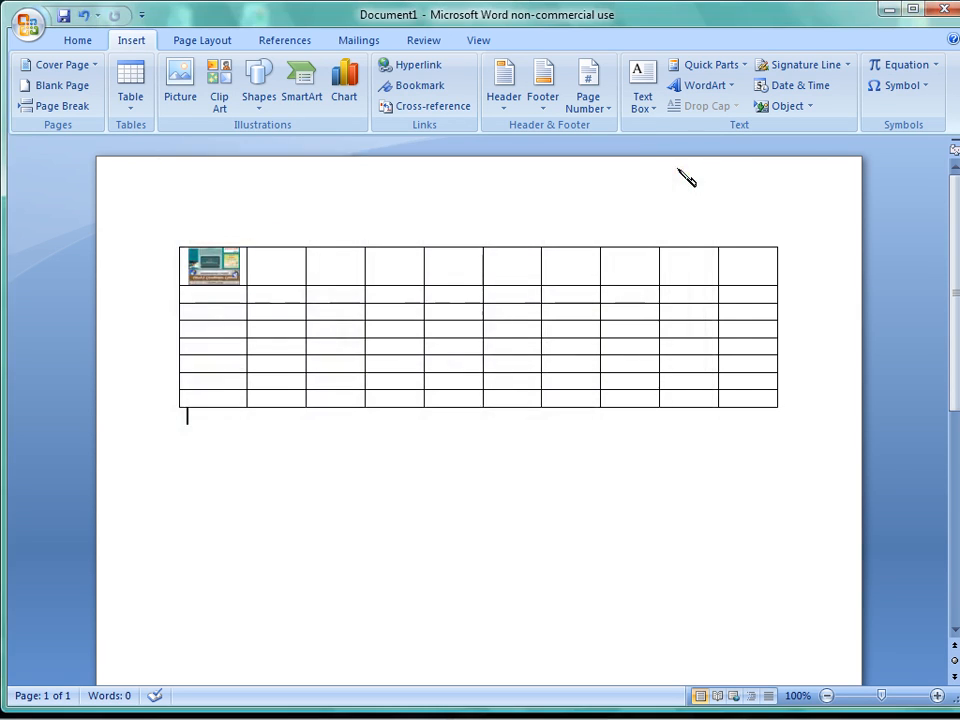
pyautogui.click(421, 72)
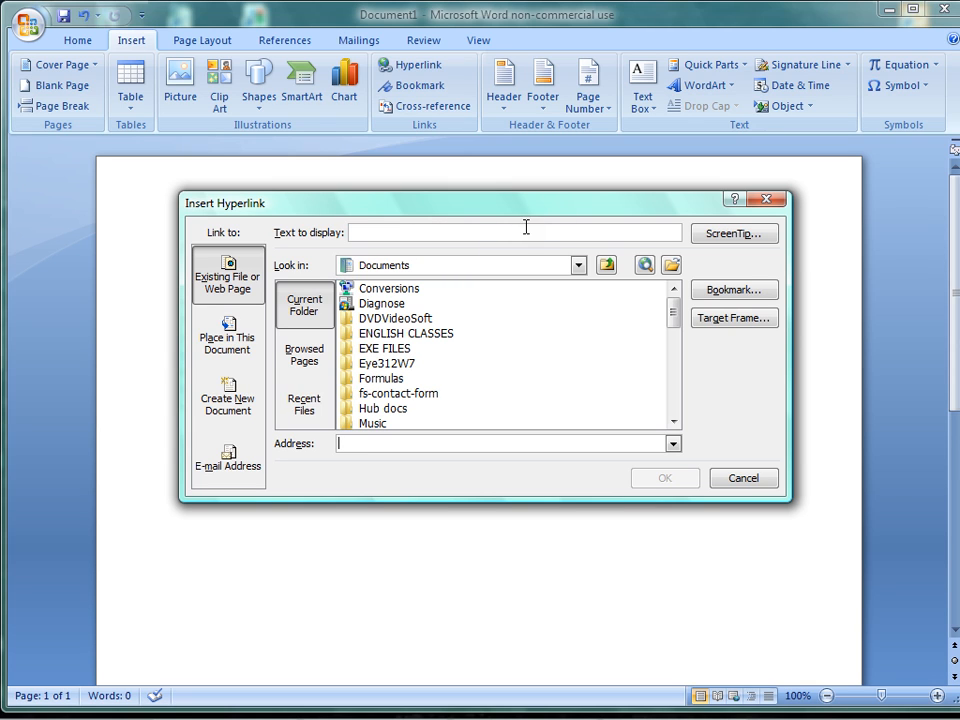
pyautogui.click(766, 199)
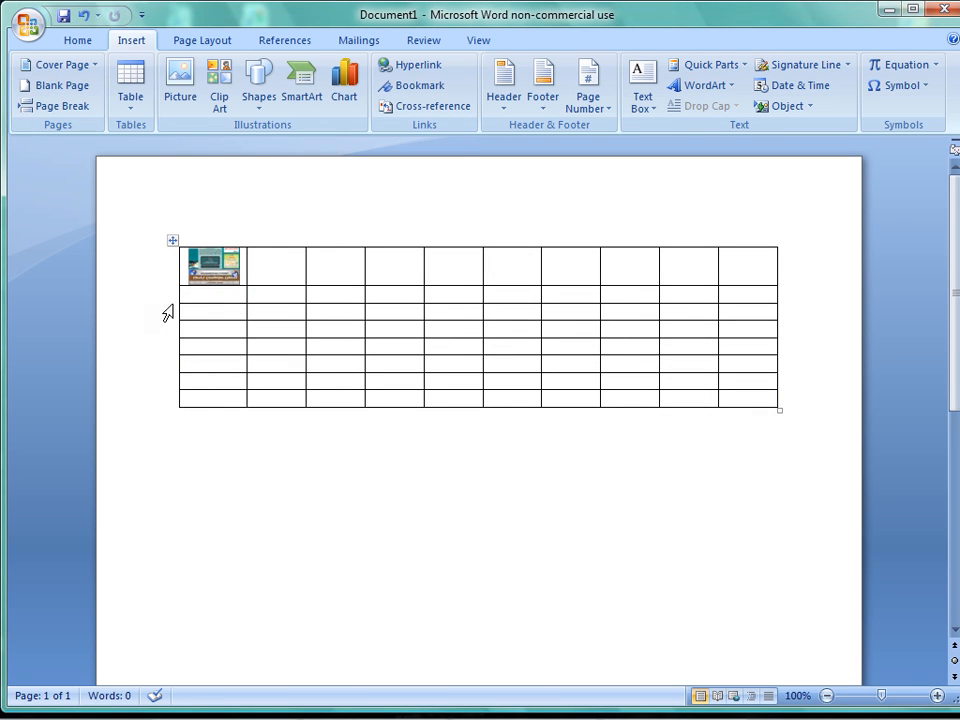
pyautogui.click(212, 268)
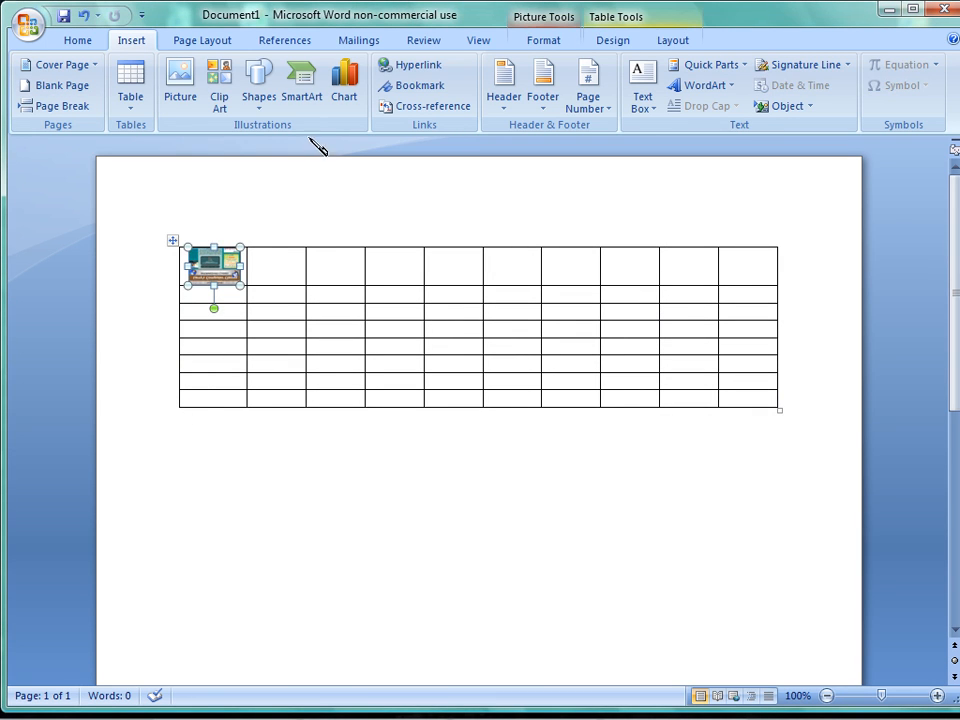
pyautogui.click(418, 68)
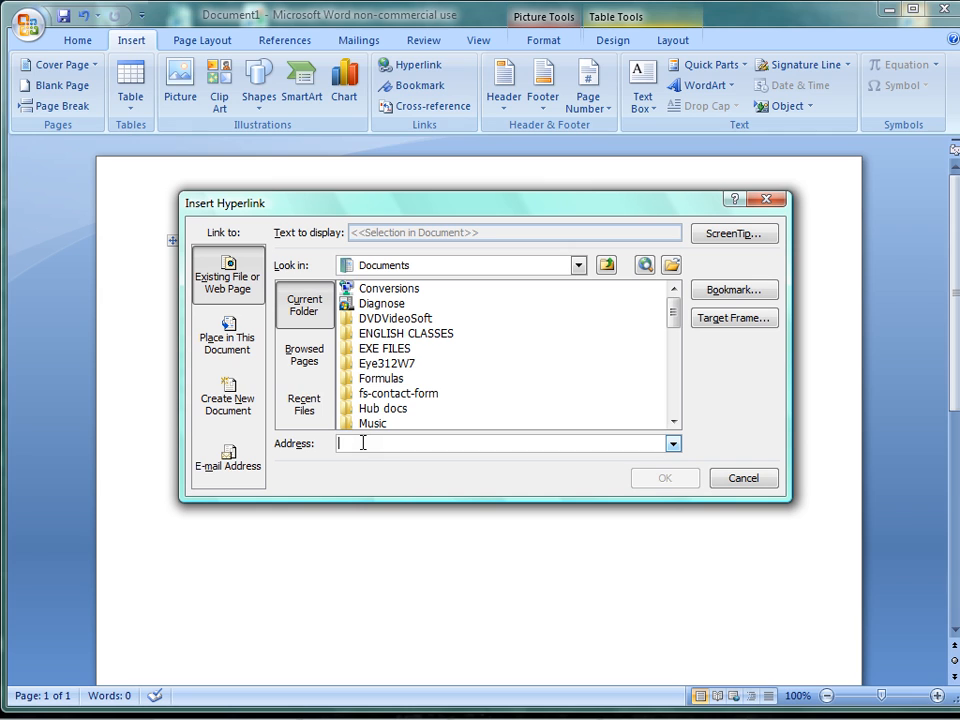
pyautogui.write('w')
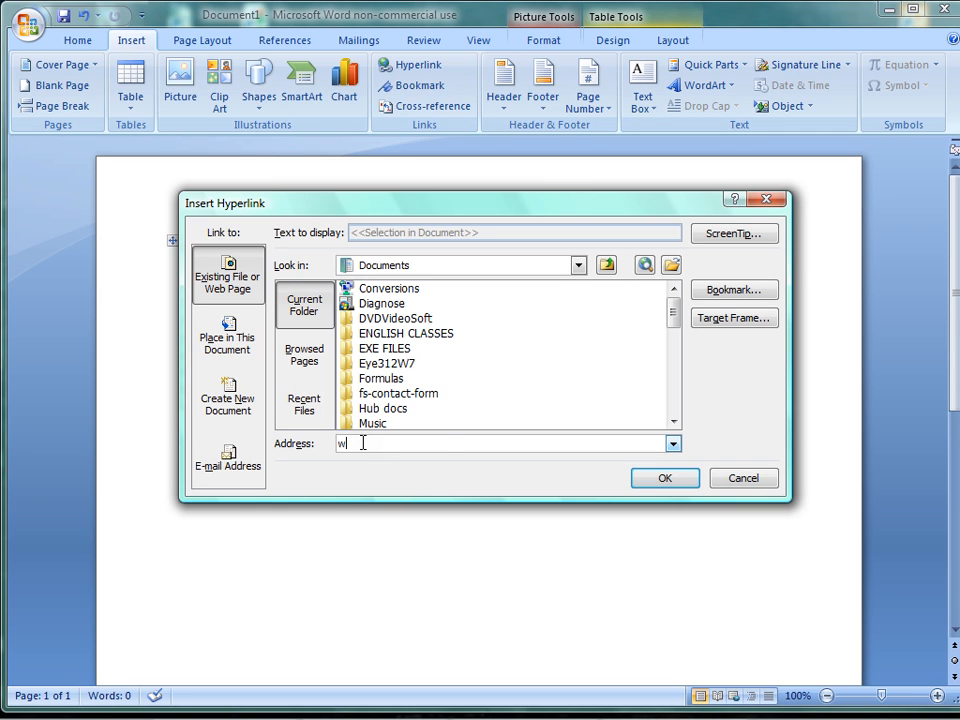
pyautogui.write('ww.larryscomputerclasses.com')
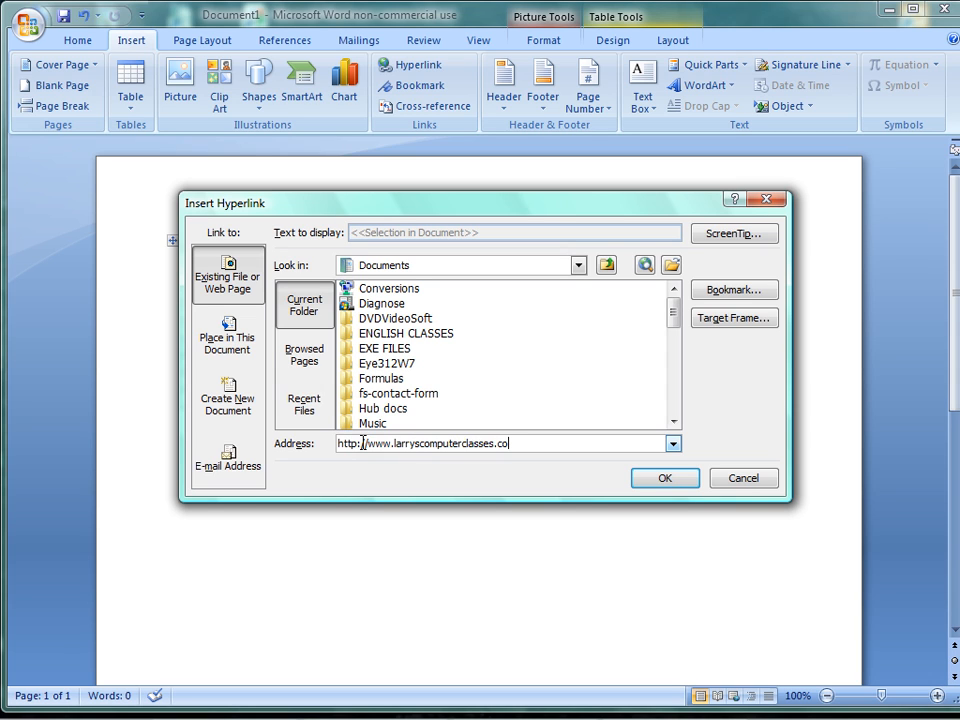
pyautogui.click(664, 477)
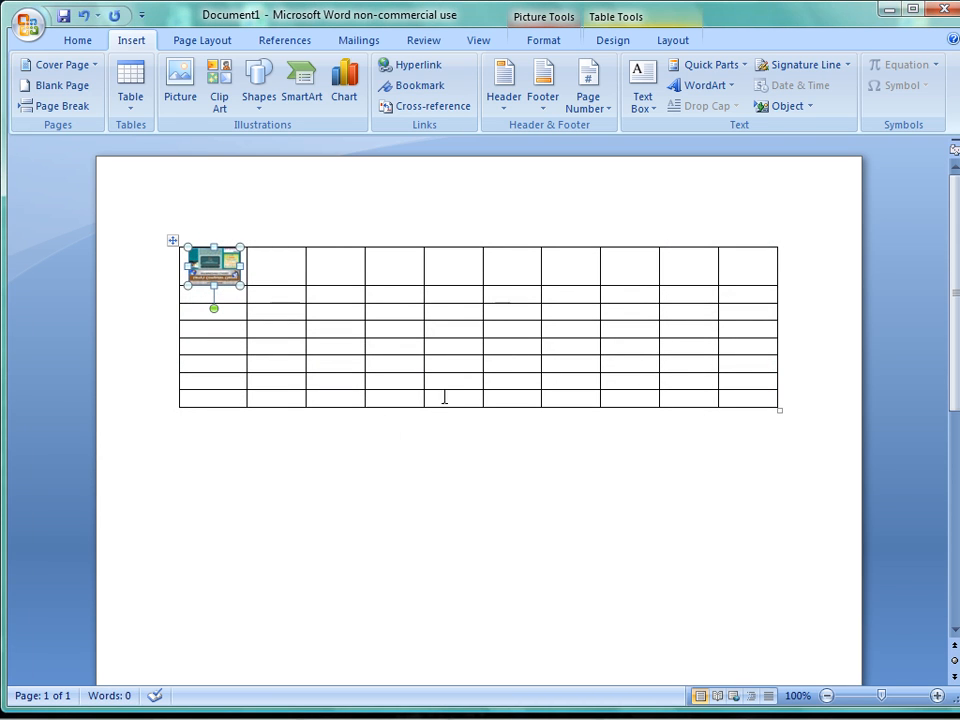
pyautogui.click(191, 476)
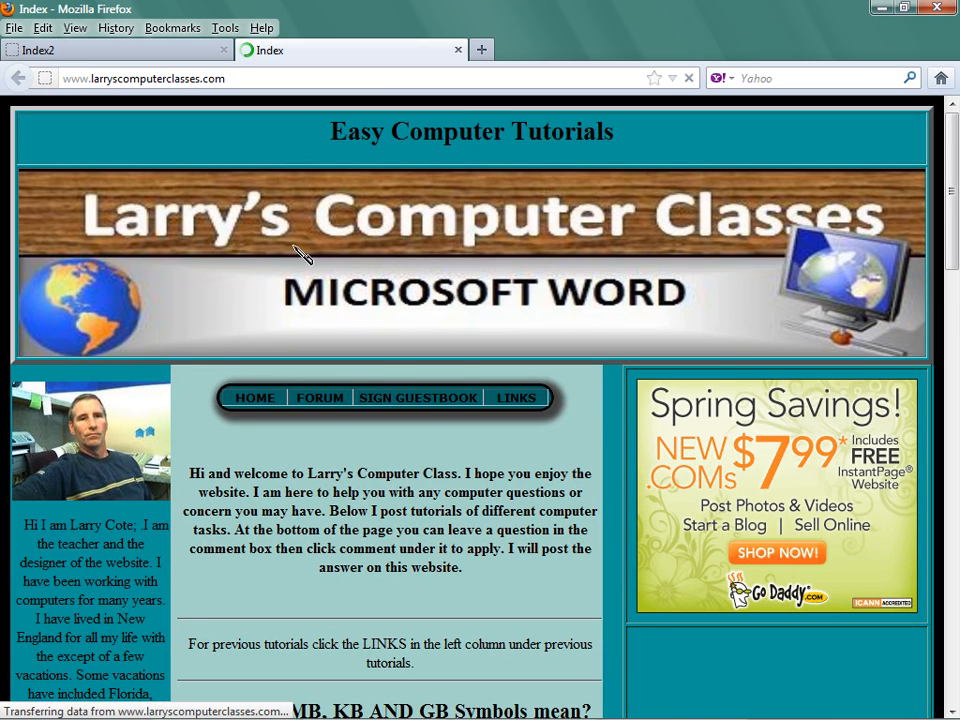
# Close the linked web page, switch back to Word and insert the built-in Blank header in the document.
pyautogui.click(458, 49)
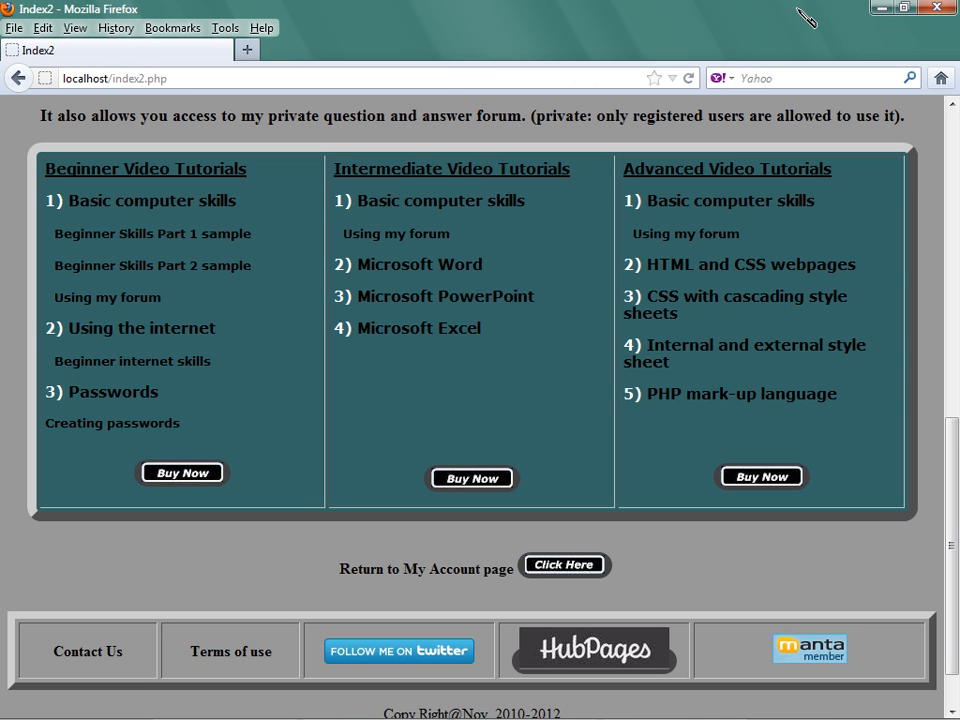
pyautogui.click(882, 8)
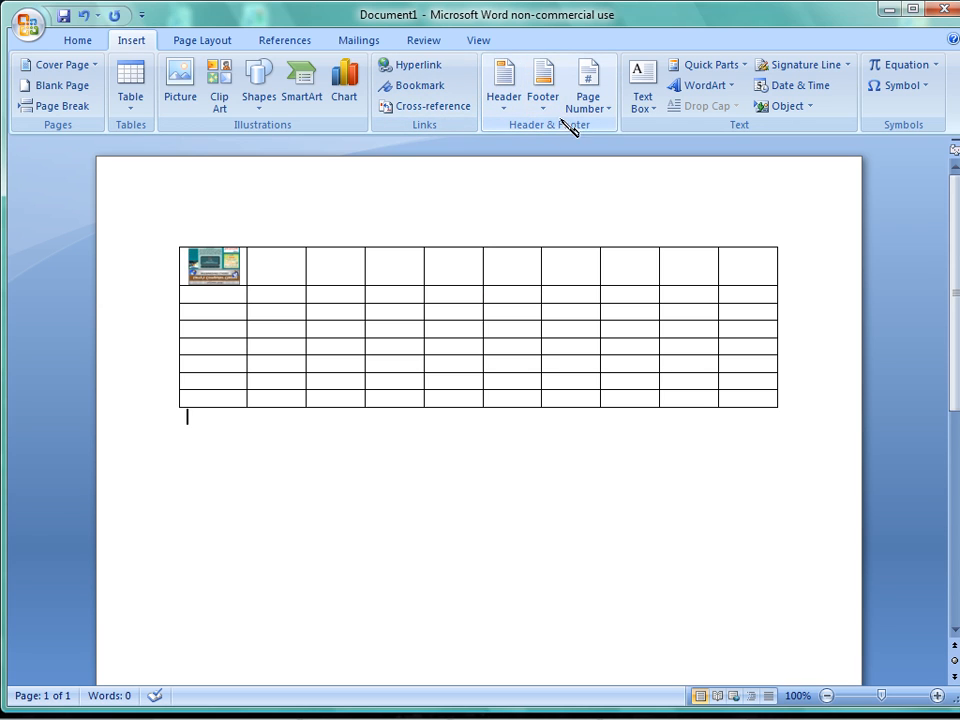
pyautogui.click(505, 95)
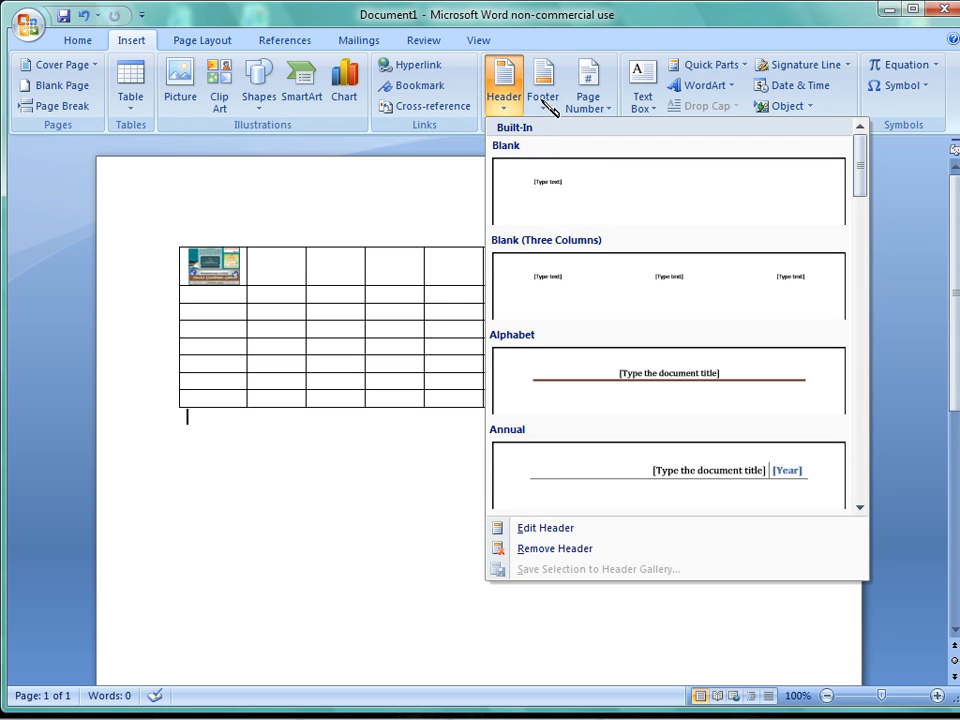
pyautogui.click(551, 191)
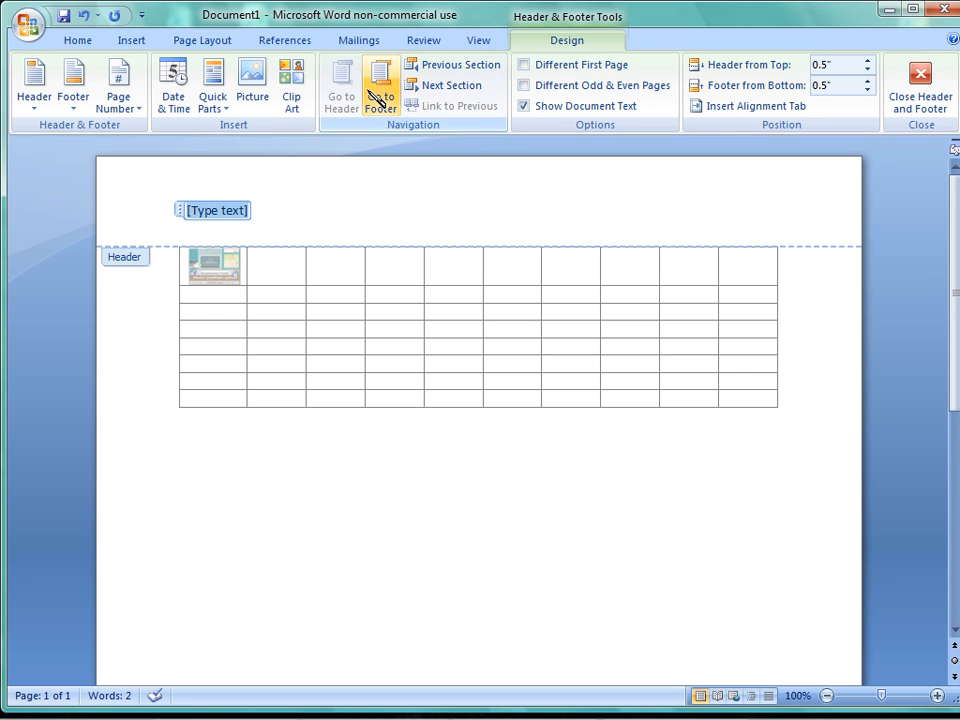
# Look at the preset page margin options without changing the document's margins.
pyautogui.click(143, 41)
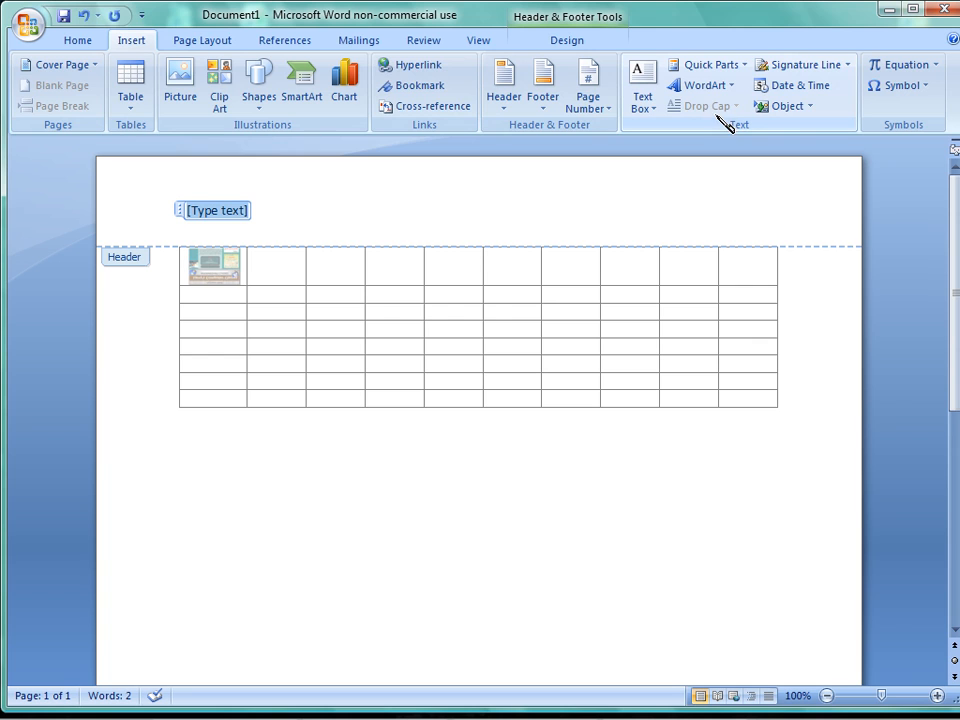
pyautogui.click(228, 42)
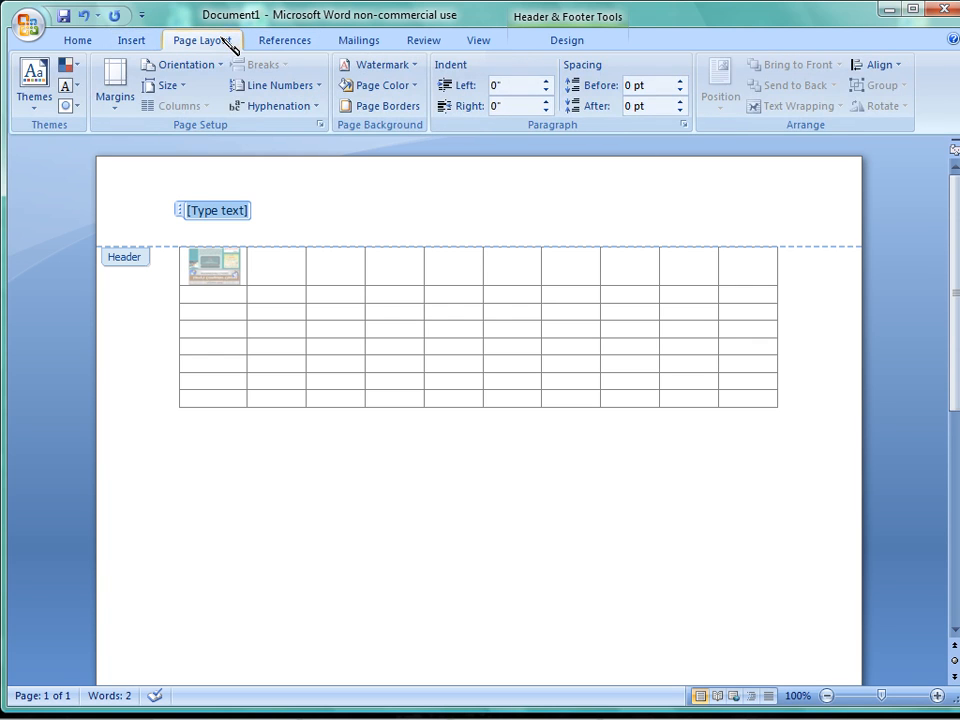
pyautogui.click(117, 75)
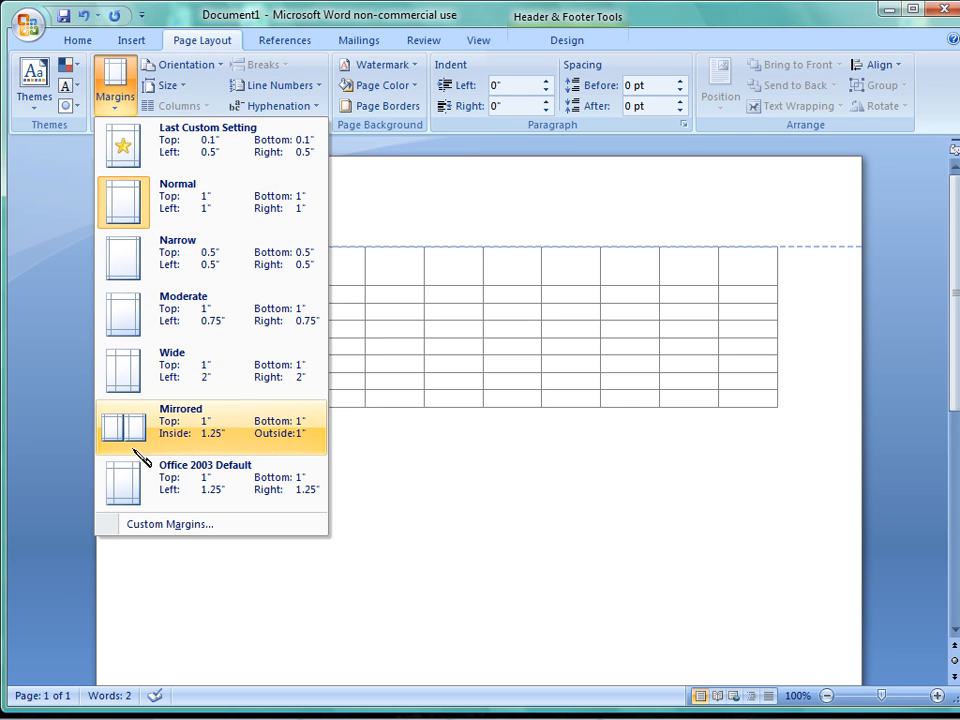
pyautogui.click(401, 164)
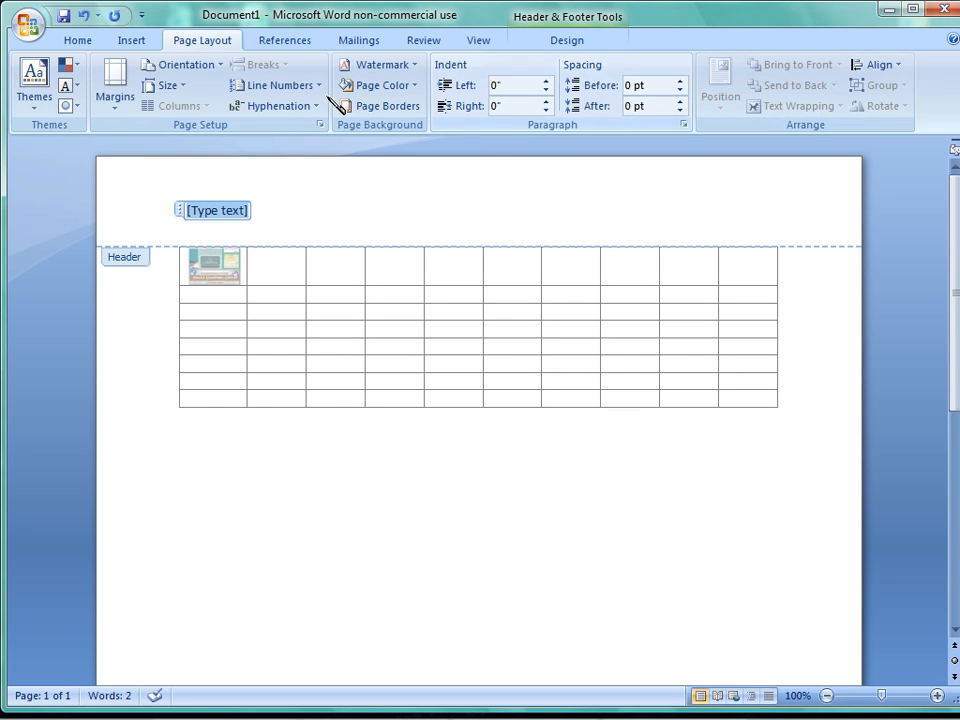
# Look over the commands available for references, mailings, reviewing and document views.
pyautogui.click(290, 42)
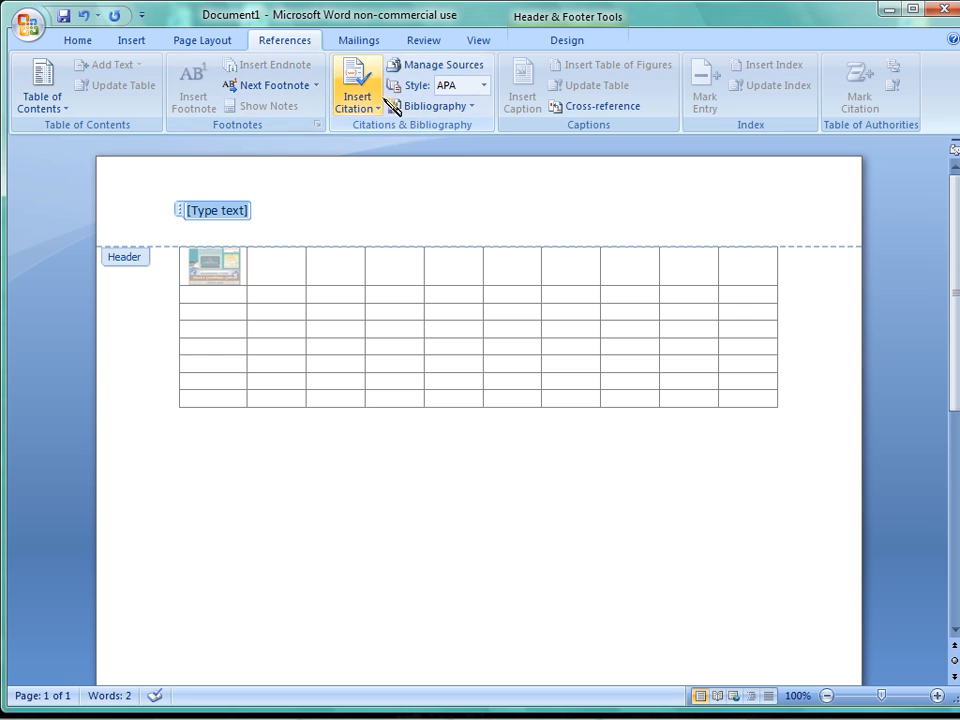
pyautogui.click(366, 42)
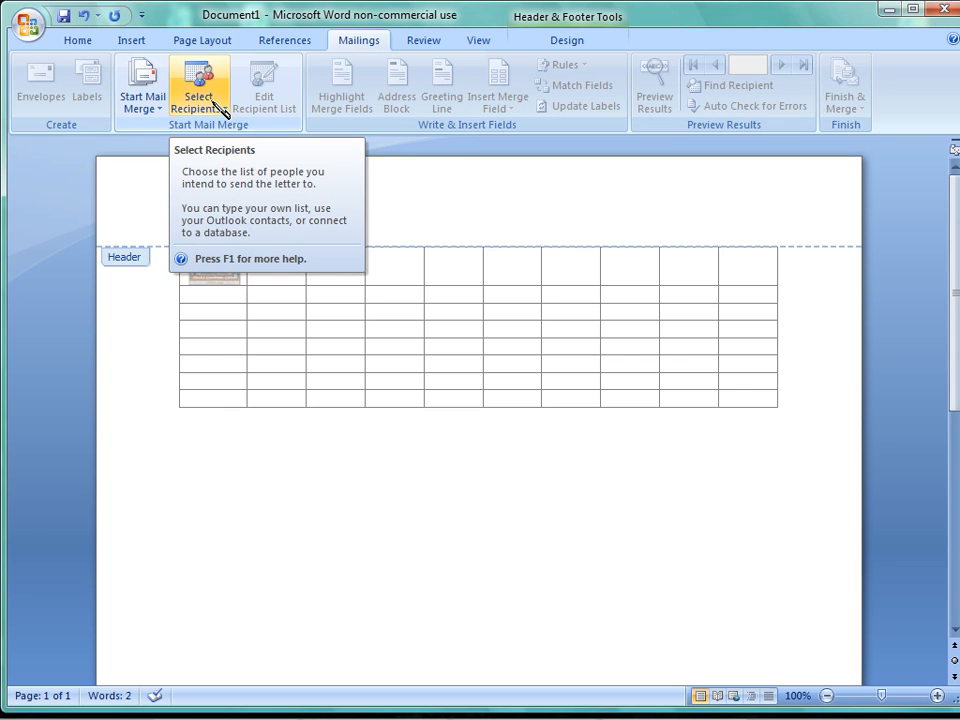
pyautogui.click(428, 46)
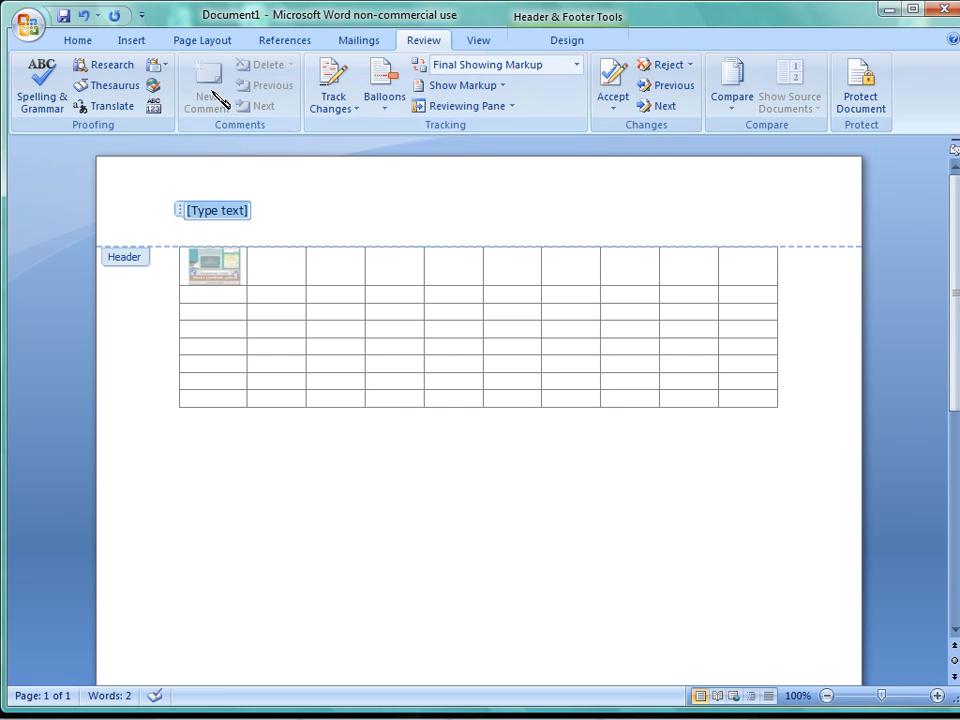
pyautogui.click(479, 41)
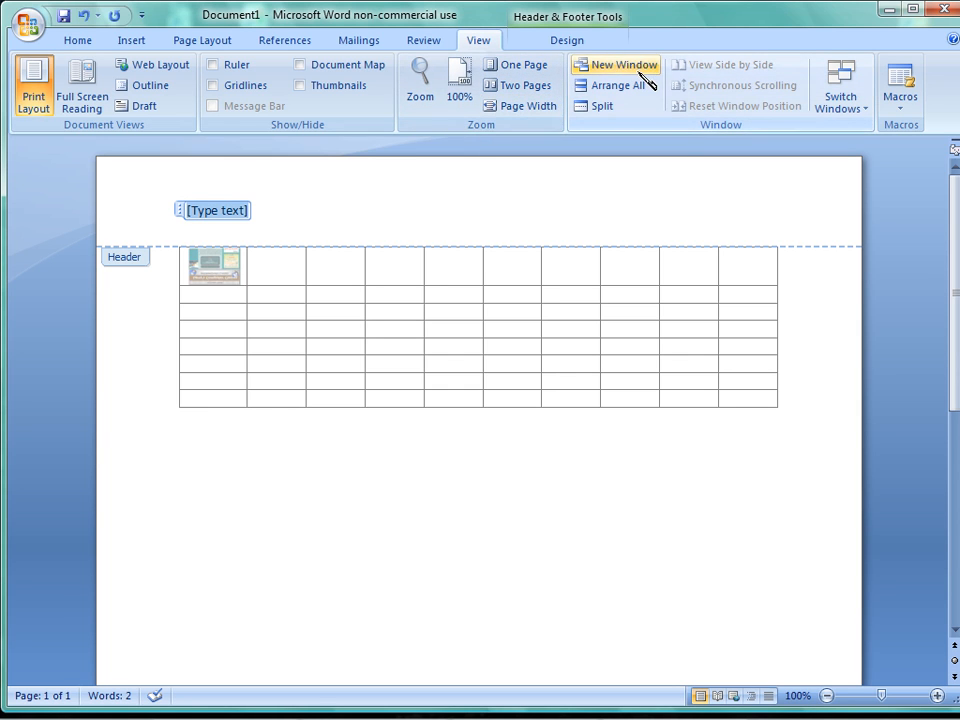
# Browse the built-in header designs as far as the Motion, Pinstripes and Puzzle styles without applying one.
pyautogui.click(580, 48)
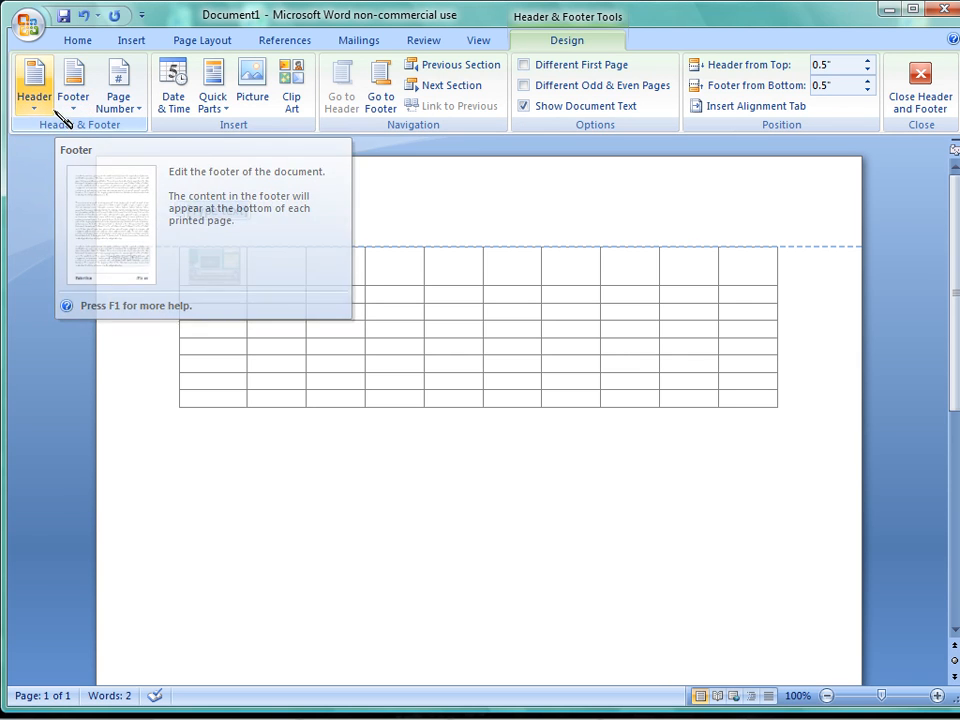
pyautogui.click(46, 97)
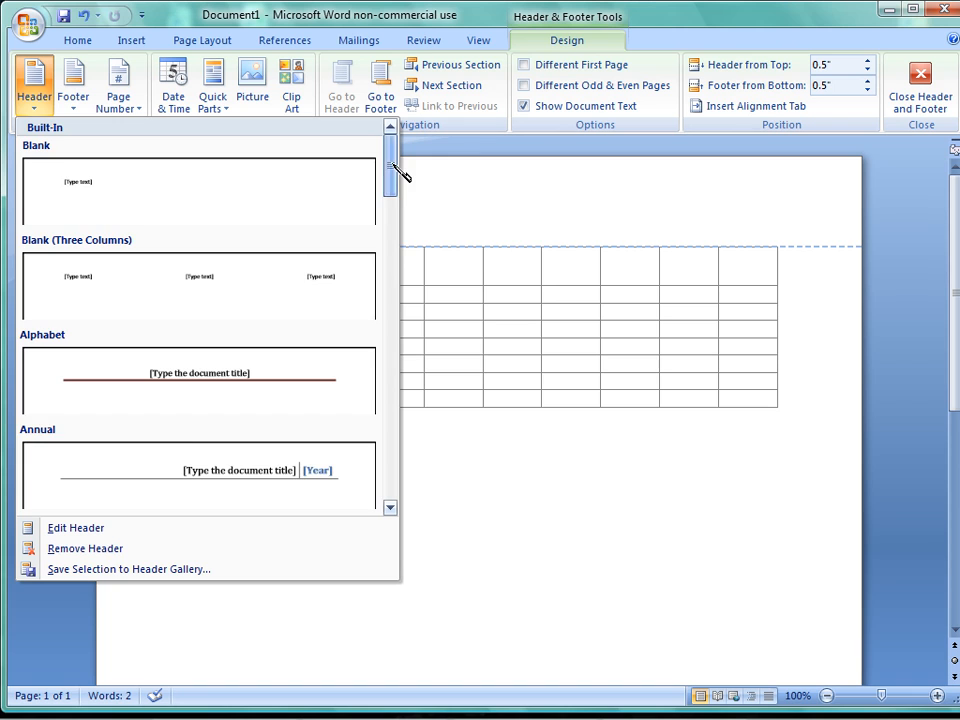
pyautogui.moveTo(396, 178); pyautogui.dragTo(392, 365)
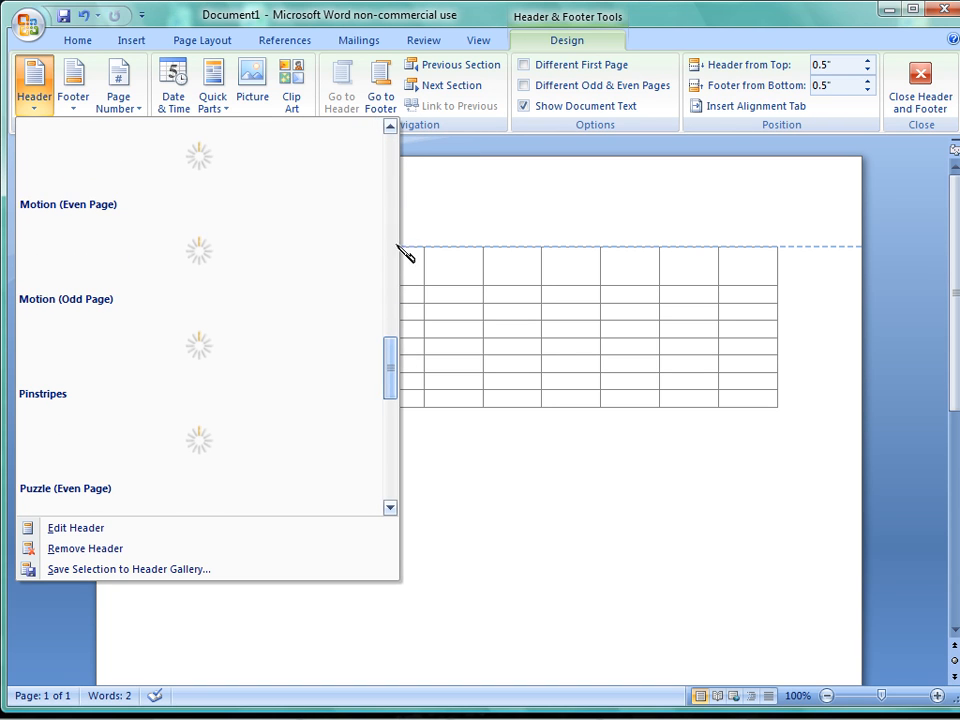
pyautogui.click(423, 139)
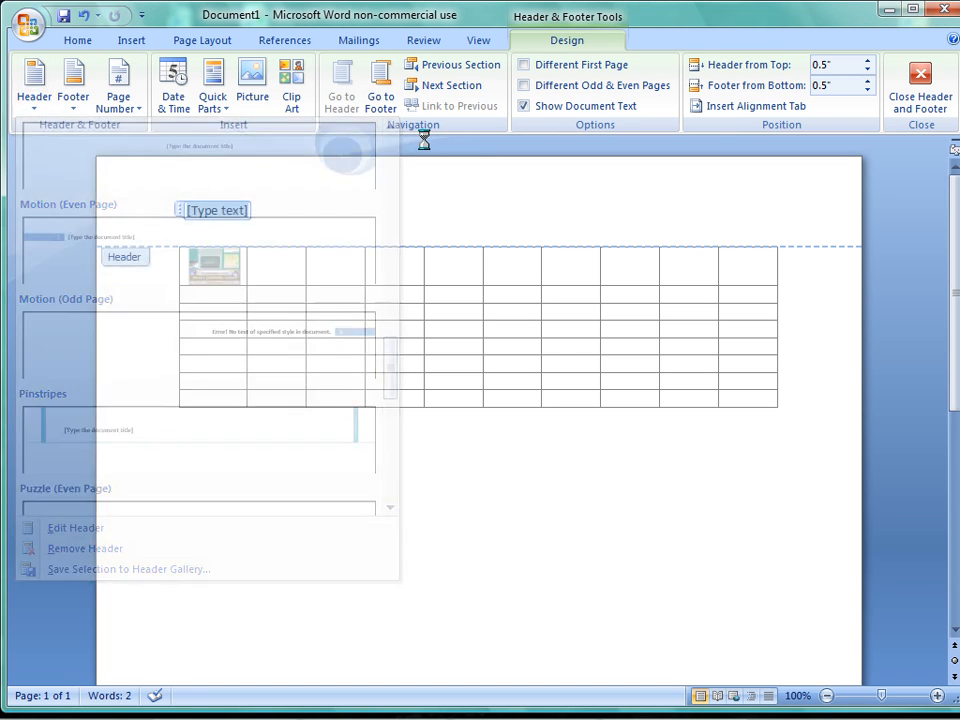